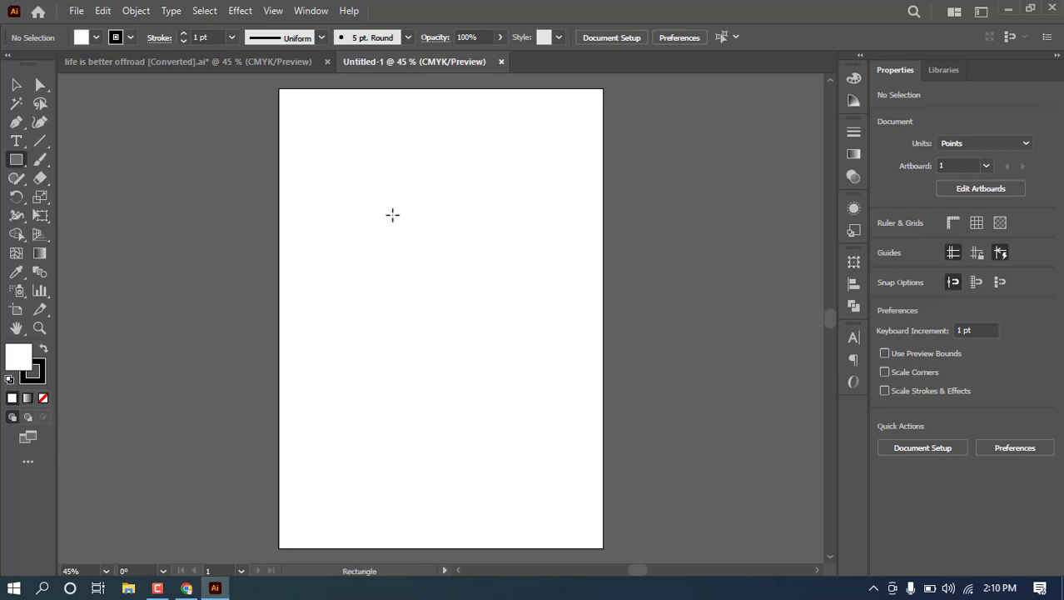
# Draw a rectangle covering the whole artboard, give it a black fill with no stroke, and lock it.
pyautogui.moveTo(279, 89); pyautogui.dragTo(604, 549)
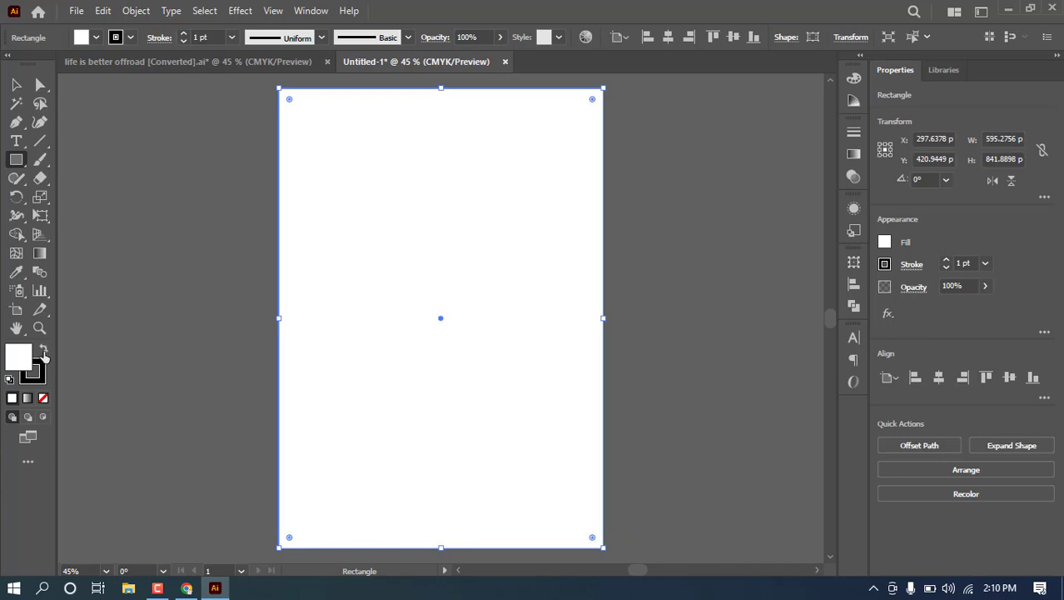
pyautogui.click(44, 351)
pyautogui.click(43, 371)
pyautogui.click(44, 398)
pyautogui.click(23, 85)
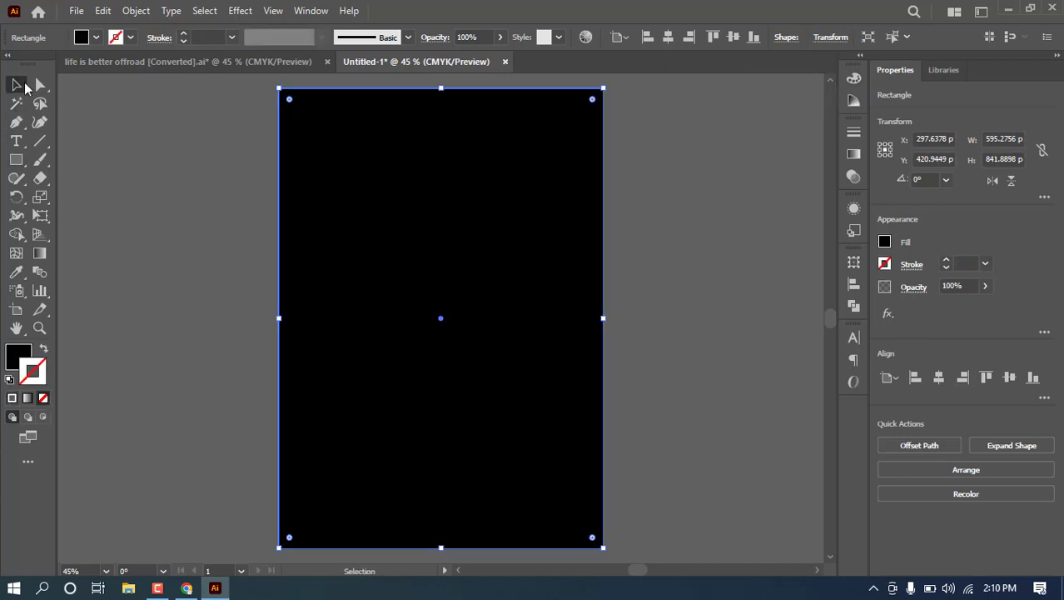
pyautogui.hotkey('ctrl', '2')
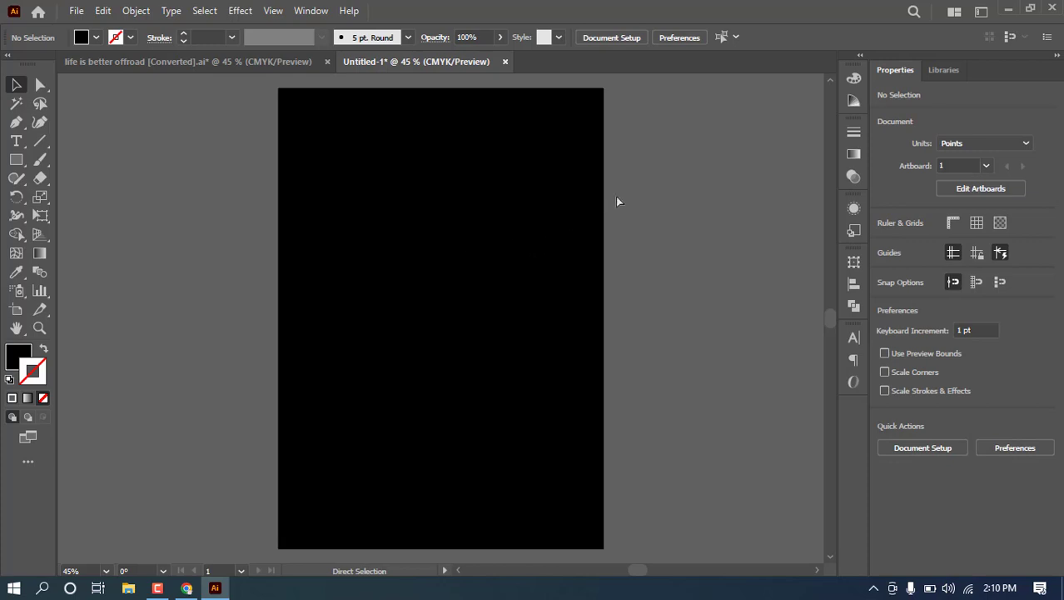
# Paste the copied truck, slogan and grunge texture, and move the texture outside the artboard to below the truck.
pyautogui.hotkey('ctrl', 'v')
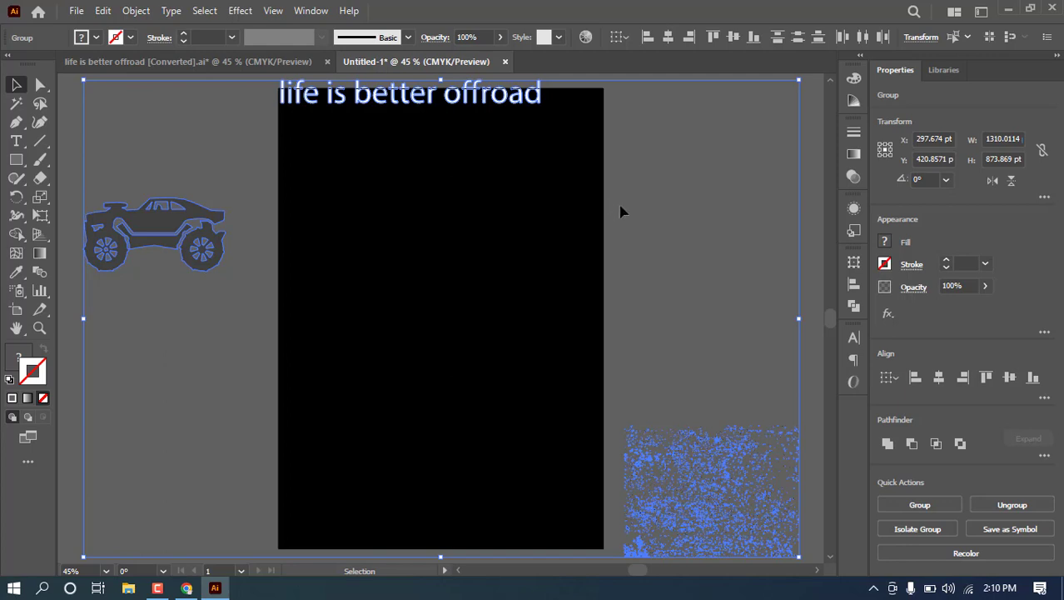
pyautogui.click(661, 260)
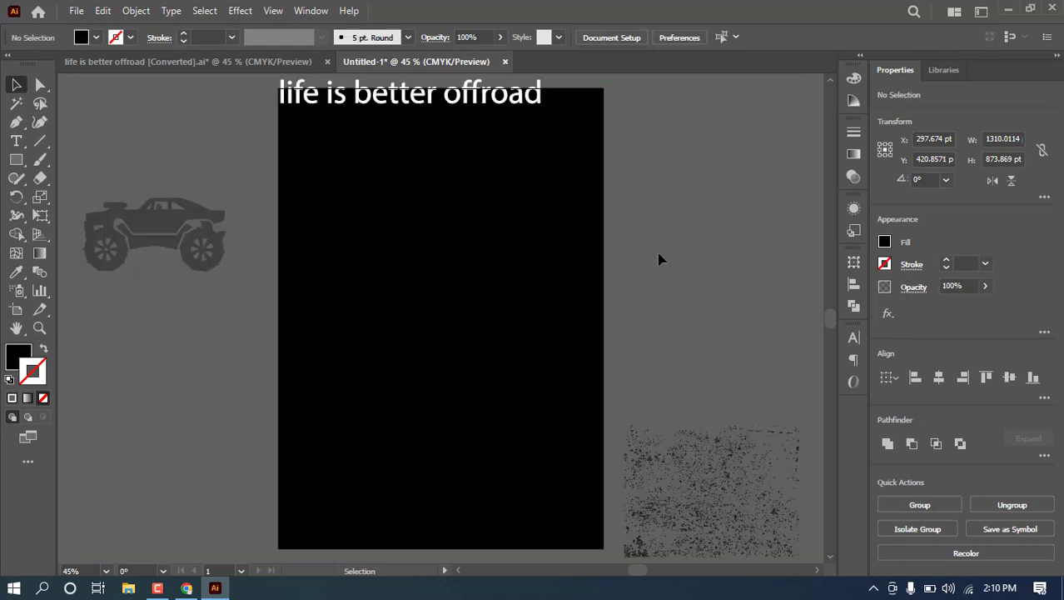
pyautogui.click(719, 489)
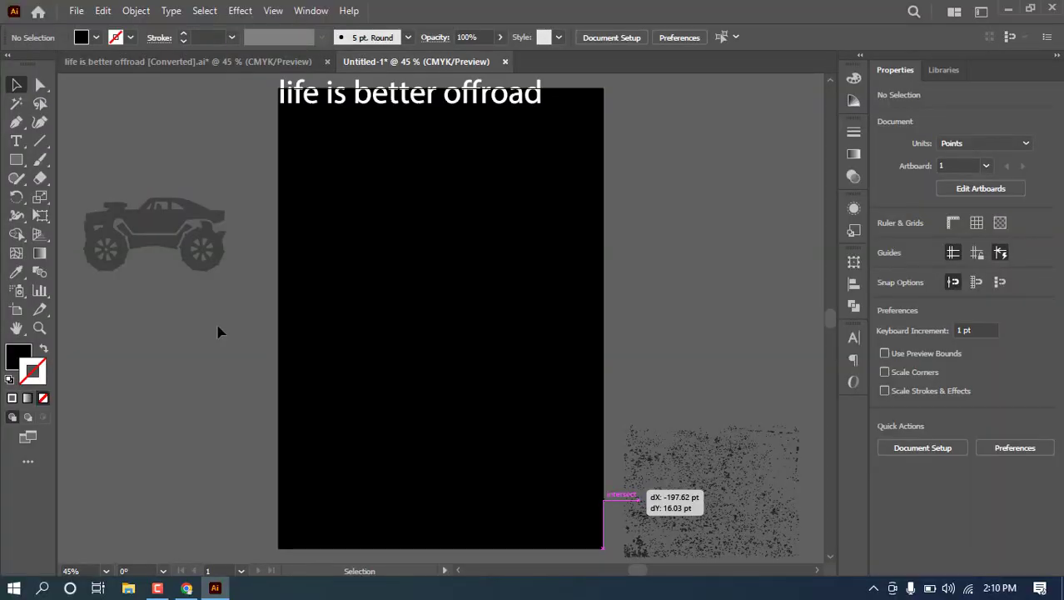
pyautogui.click(677, 308)
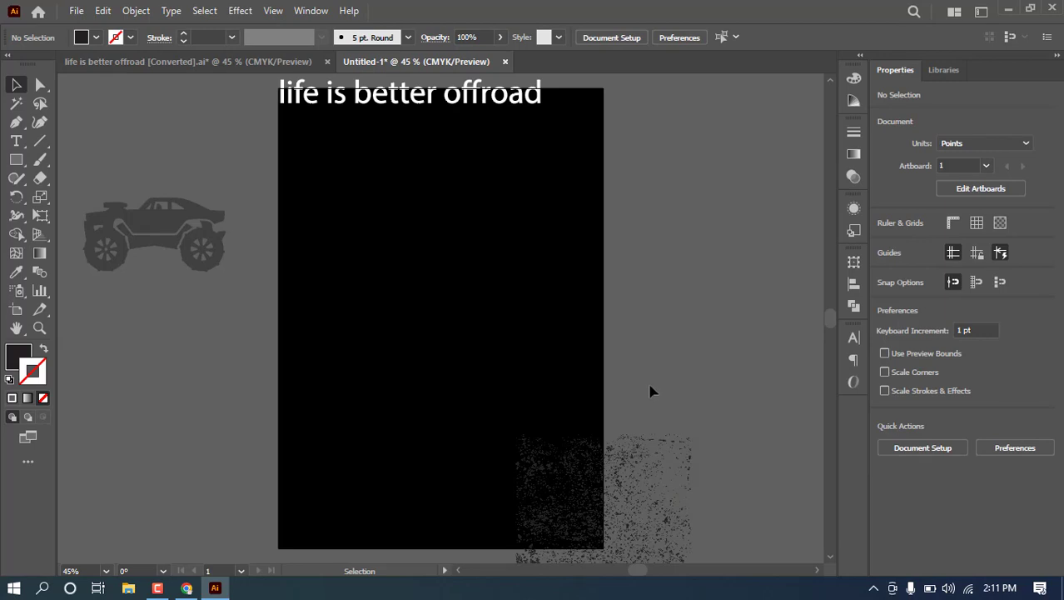
pyautogui.click(690, 466)
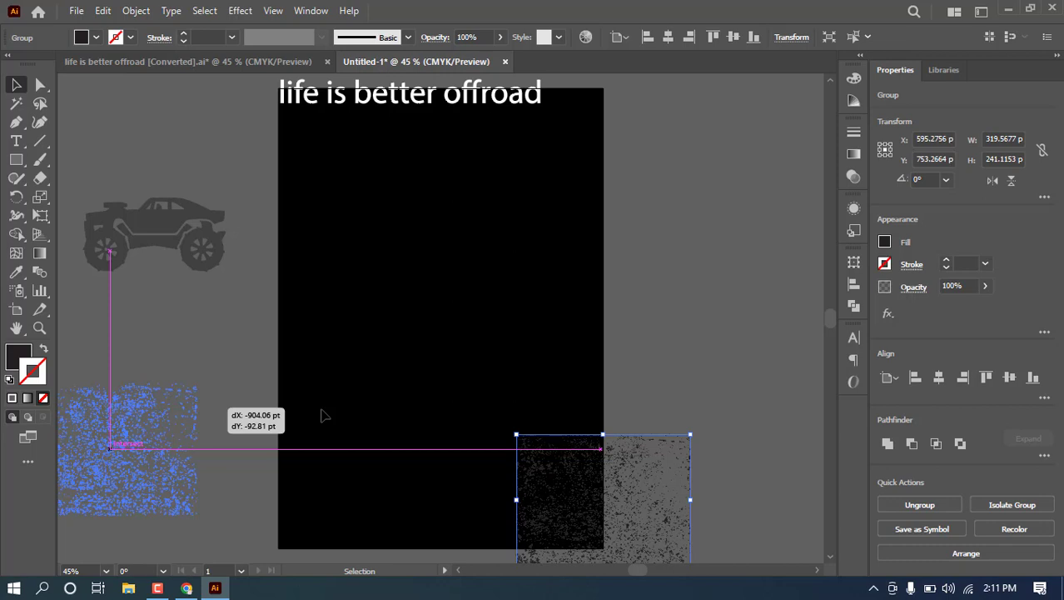
pyautogui.moveTo(325, 415); pyautogui.dragTo(325, 415)
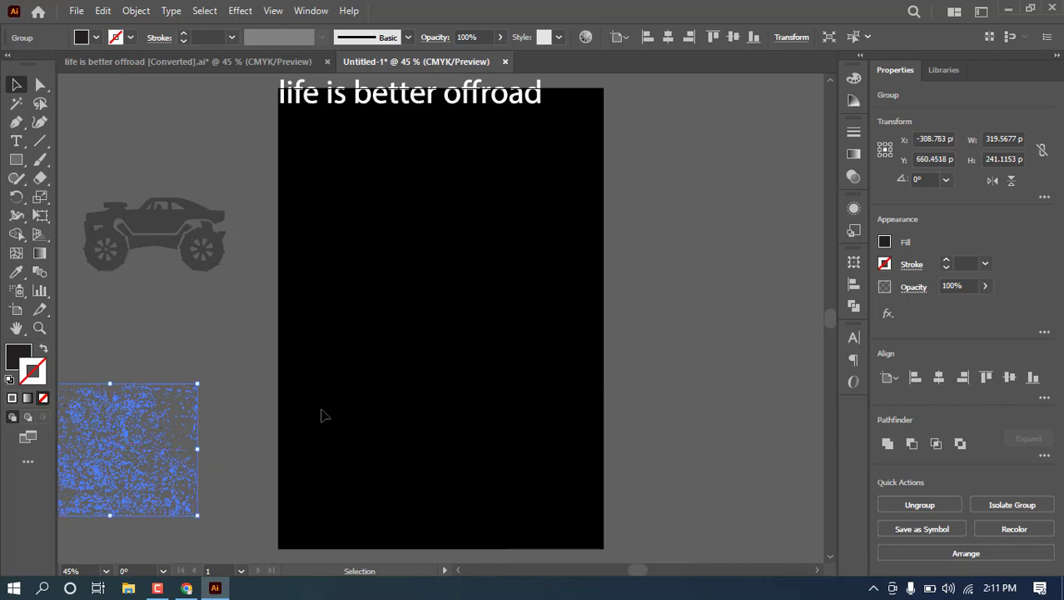
pyautogui.click(474, 347)
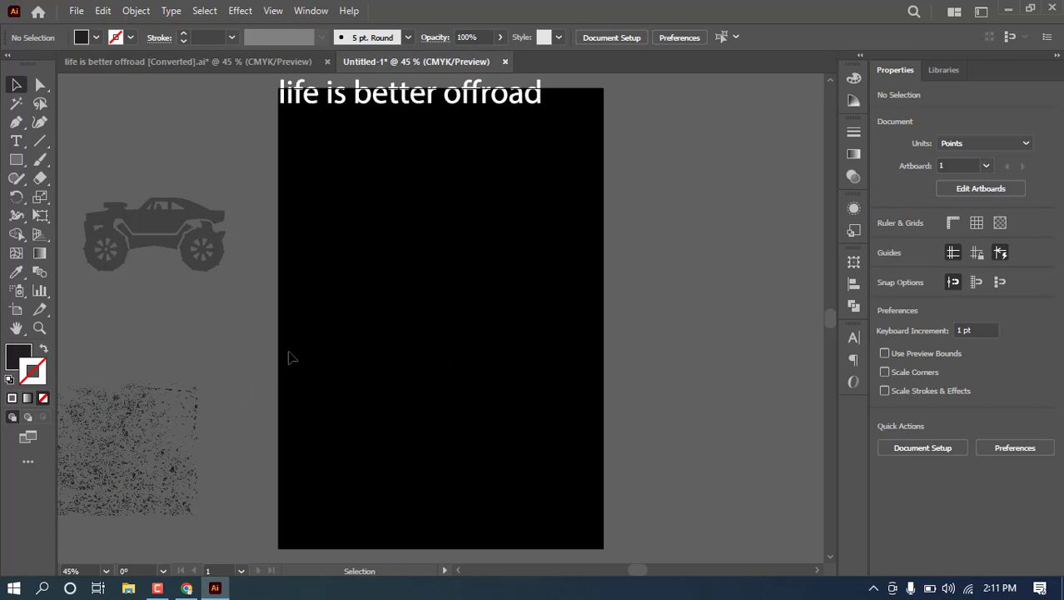
pyautogui.click(197, 410)
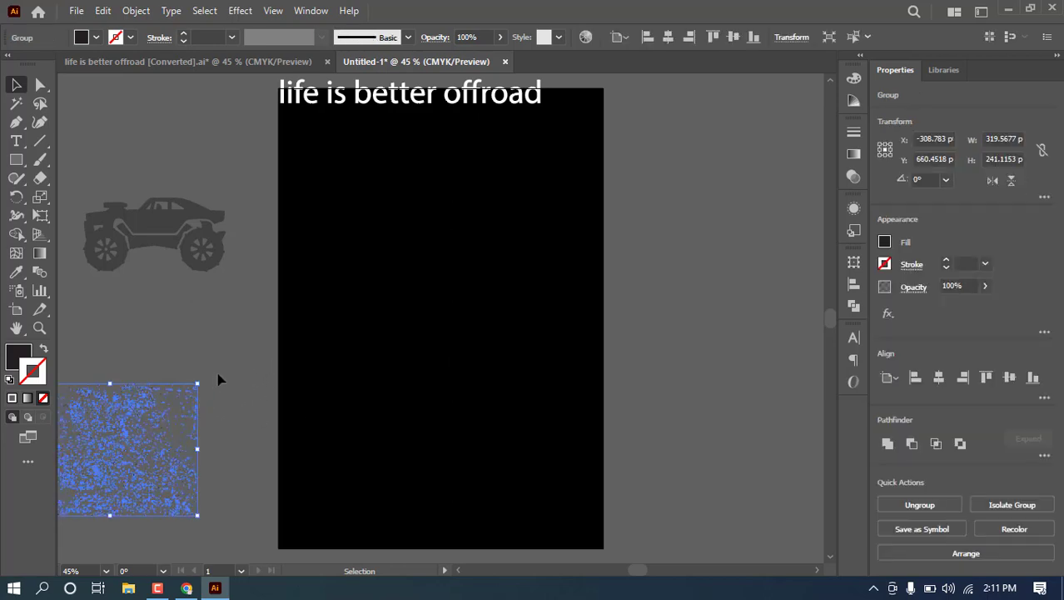
pyautogui.click(218, 380)
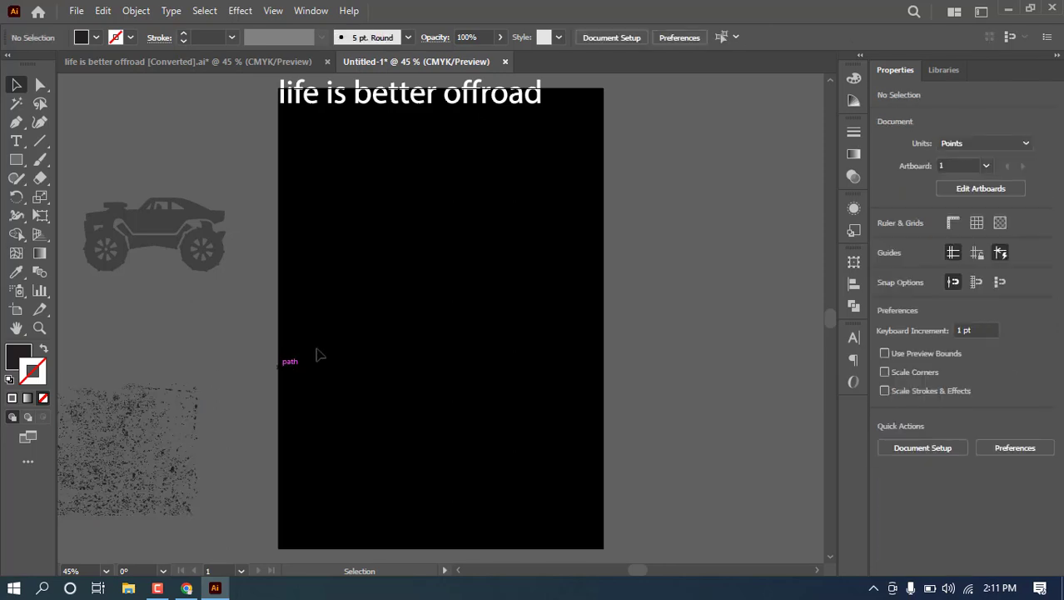
# Move the pasted "life is better offroad" slogan inside the artboard, centred near its upper edge, and choose the Cropped font.
pyautogui.moveTo(504, 108); pyautogui.dragTo(534, 142)
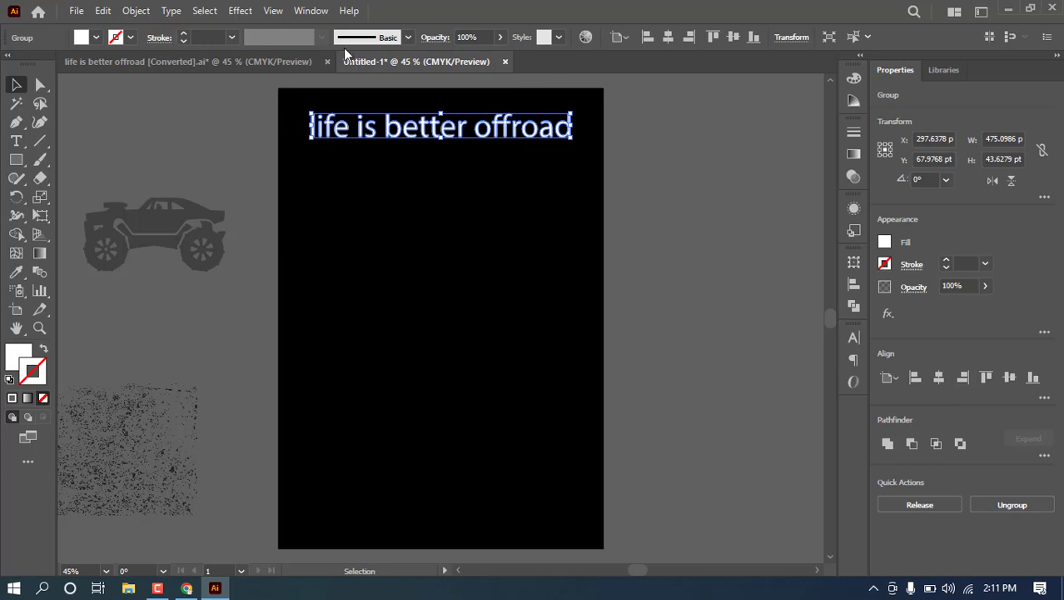
pyautogui.click(854, 338)
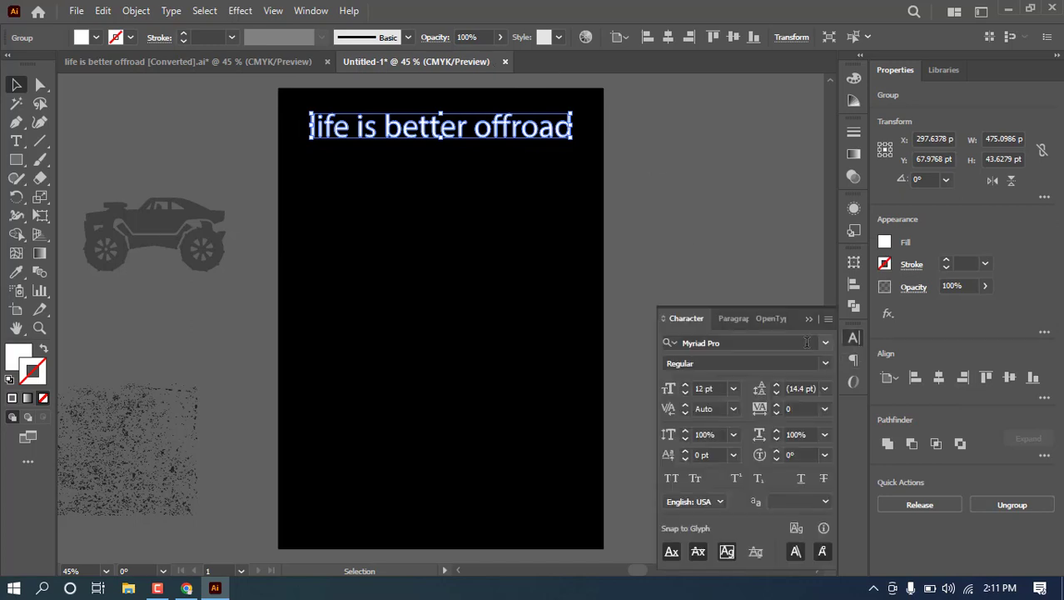
pyautogui.click(825, 342)
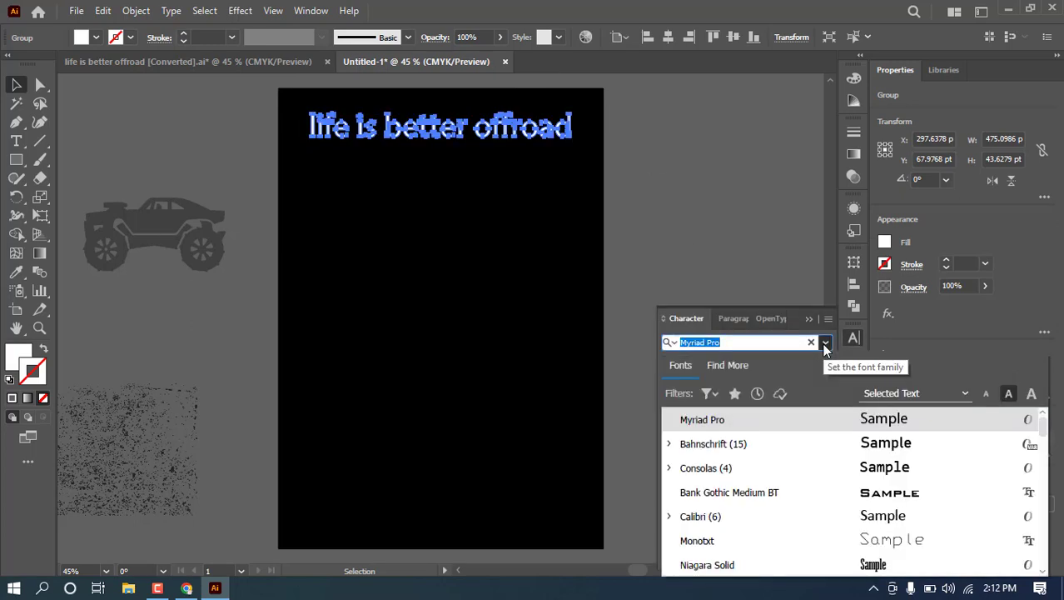
pyautogui.scroll(-1, 825, 416)
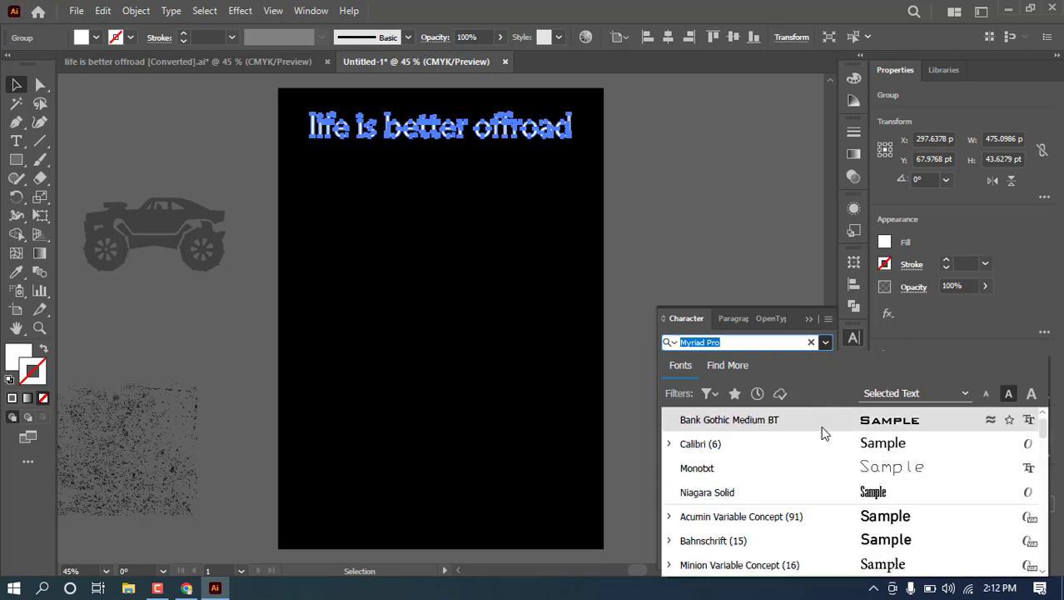
pyautogui.scroll(-3, 823, 433)
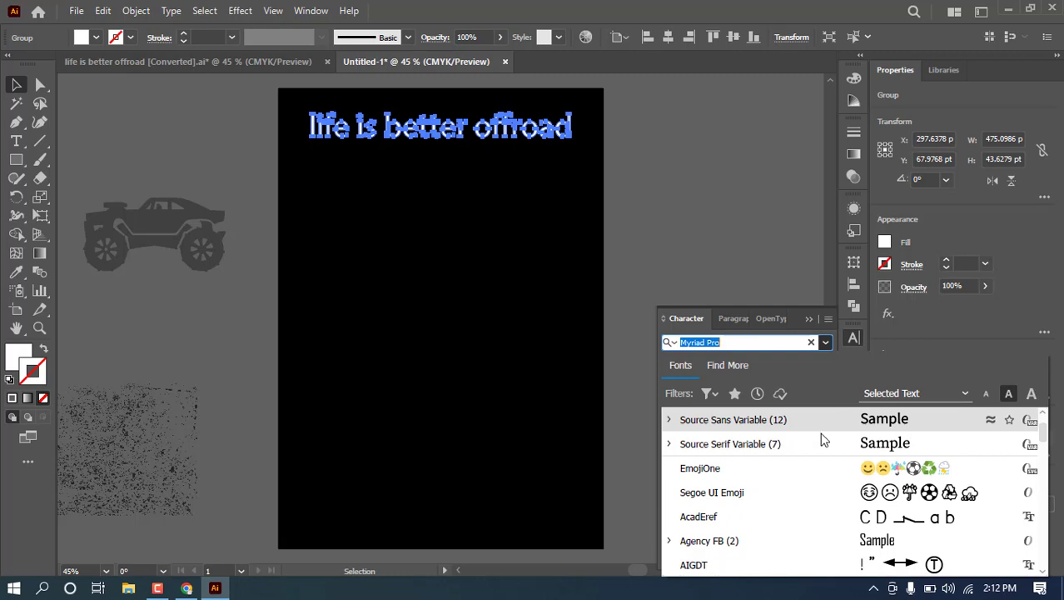
pyautogui.scroll(-2, 823, 438)
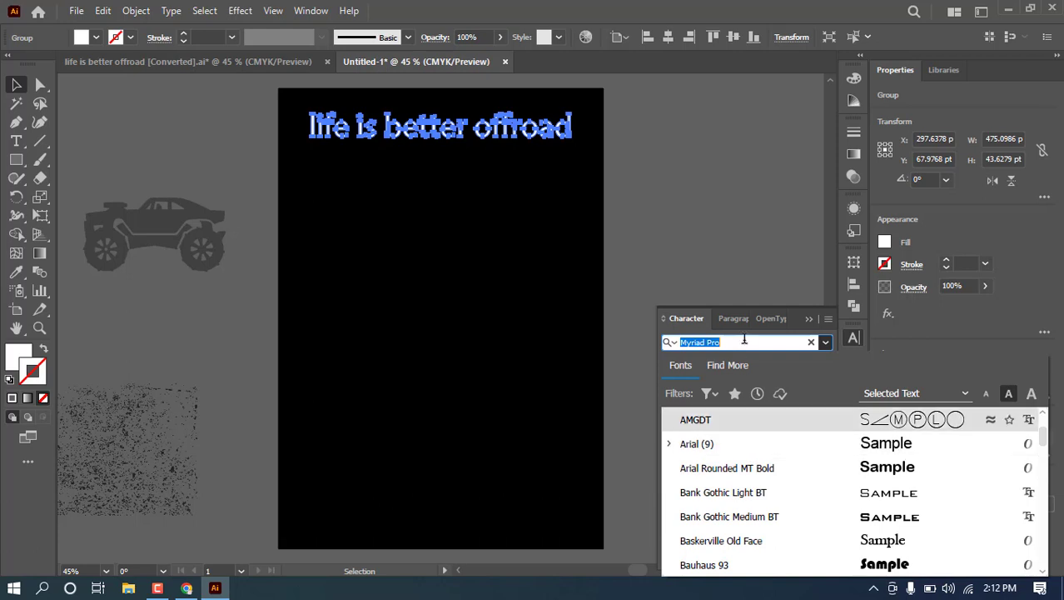
pyautogui.write('cro')
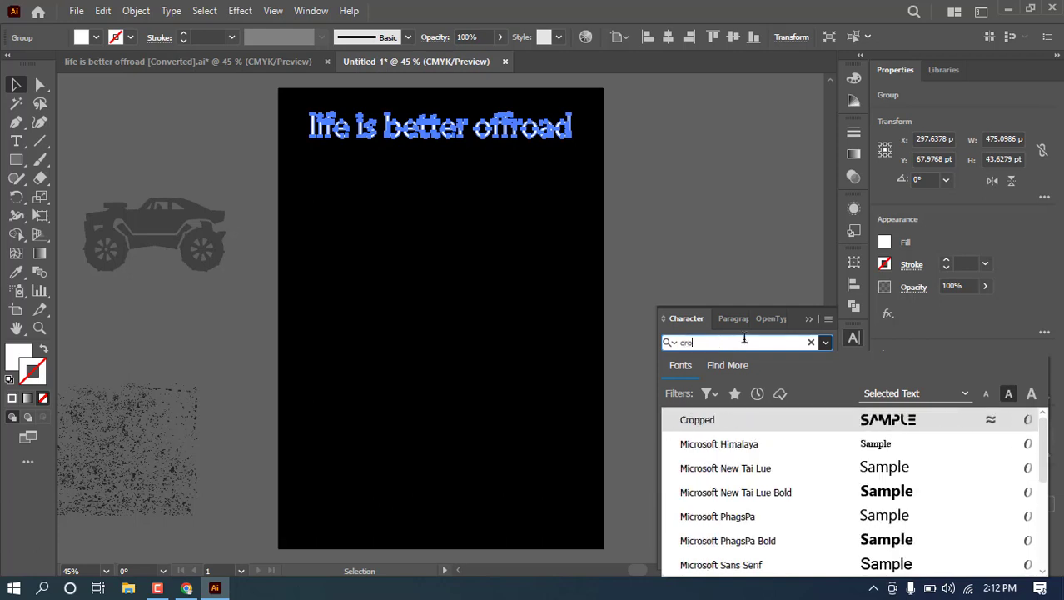
pyautogui.click(757, 422)
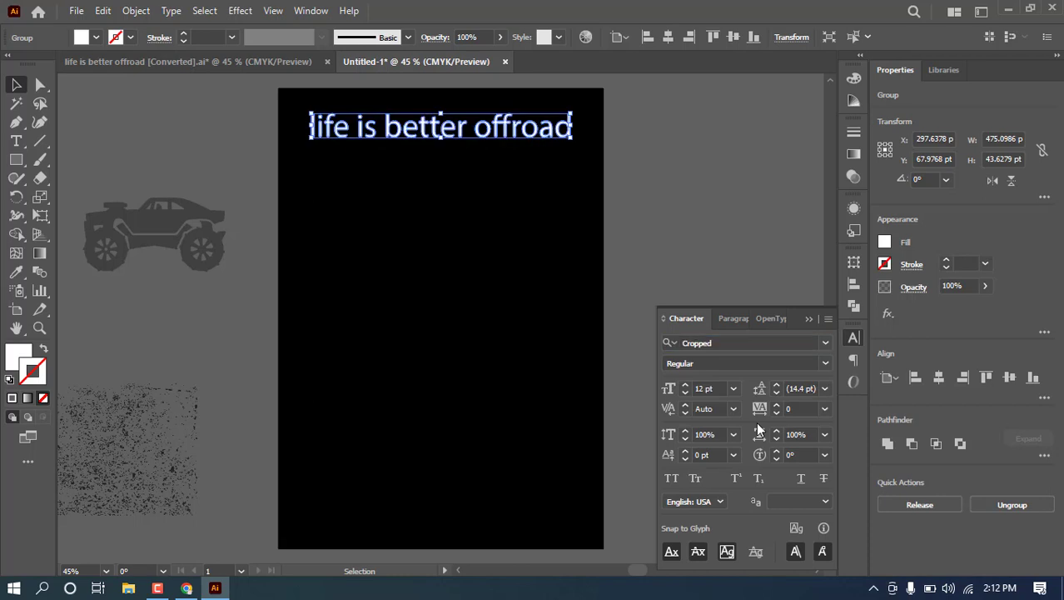
# Place a new point text object below the slogan and set its fill to white.
pyautogui.click(620, 166)
pyautogui.click(549, 129)
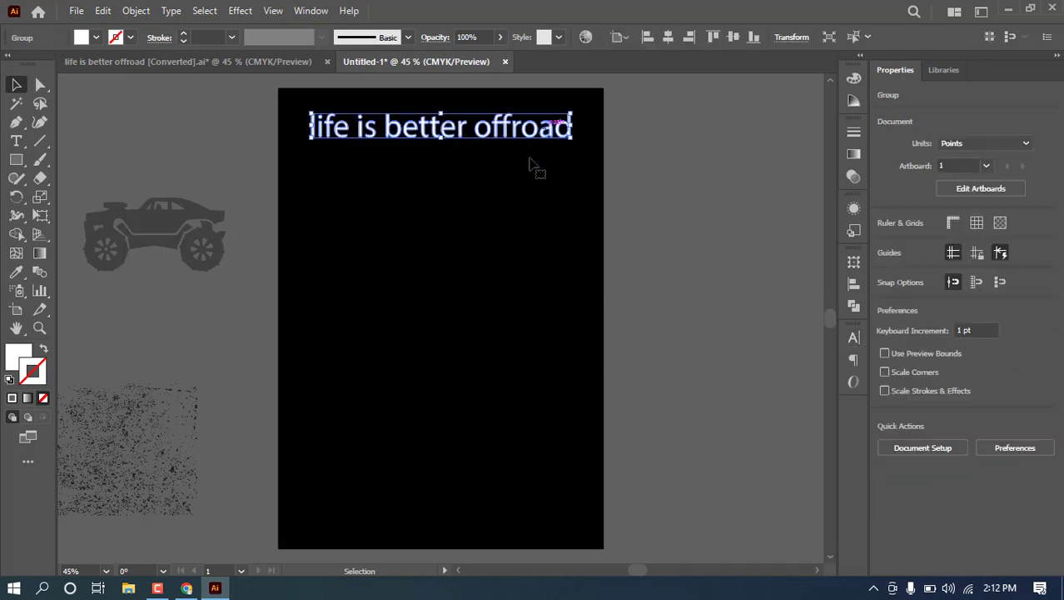
pyautogui.press('t')
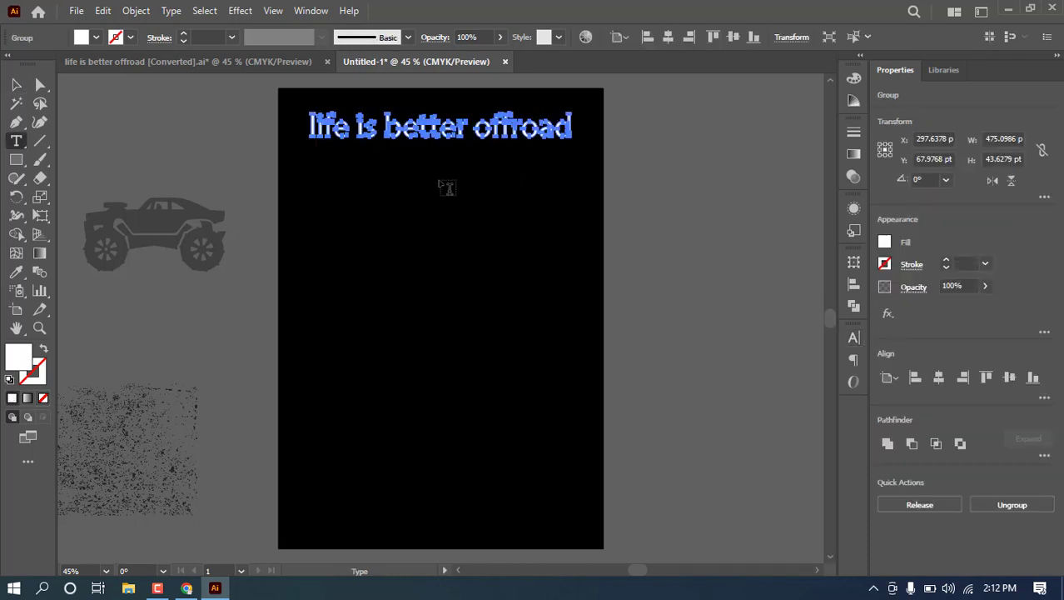
pyautogui.click(326, 192)
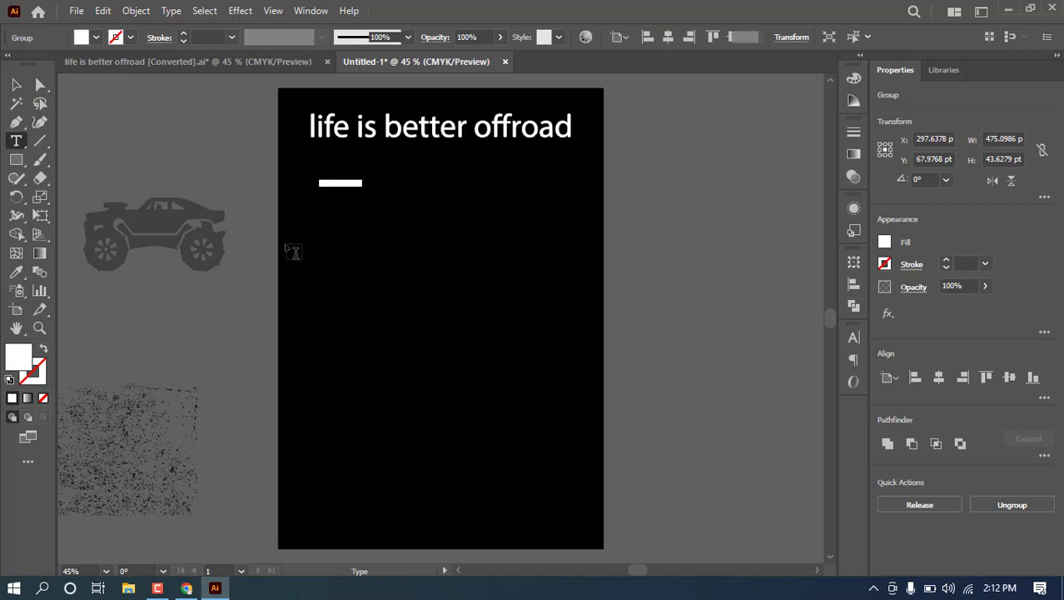
pyautogui.click(96, 38)
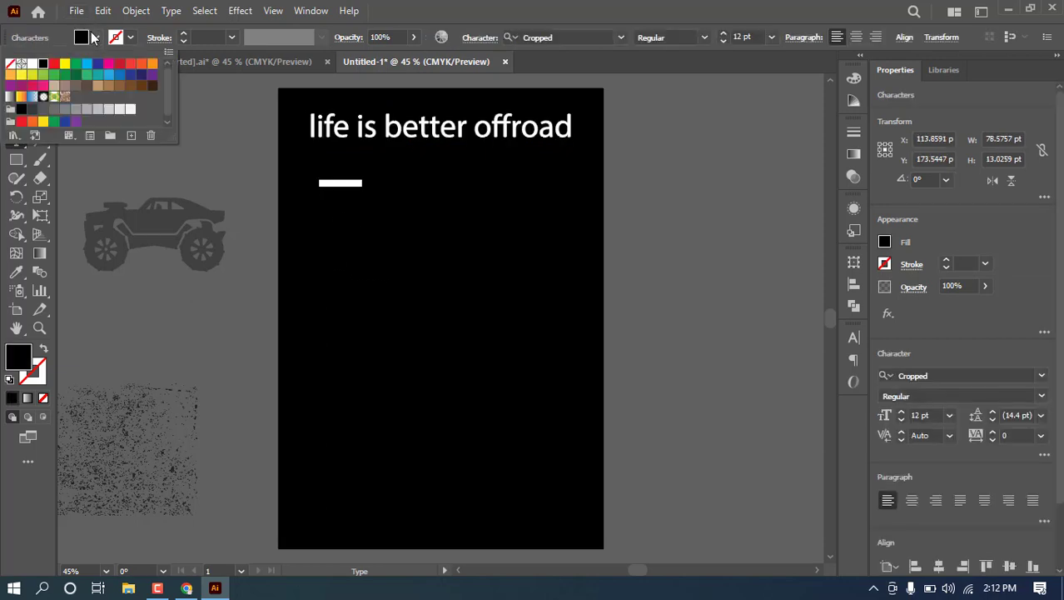
pyautogui.click(33, 64)
pyautogui.click(96, 37)
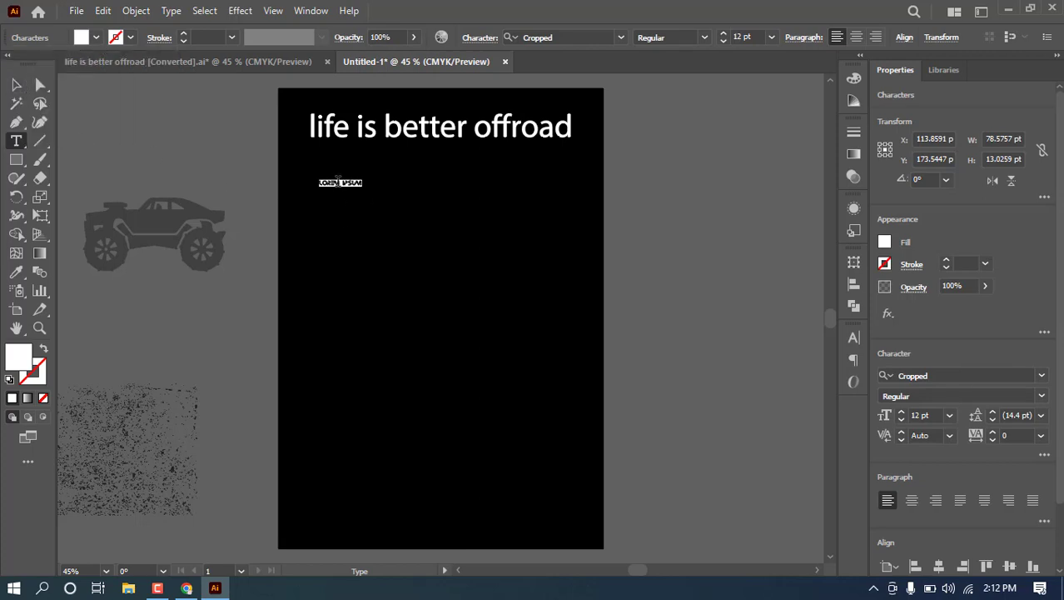
# Enter "life is better offroad" in the new text object and enlarge it to about 800 pt wide.
pyautogui.write('life ')
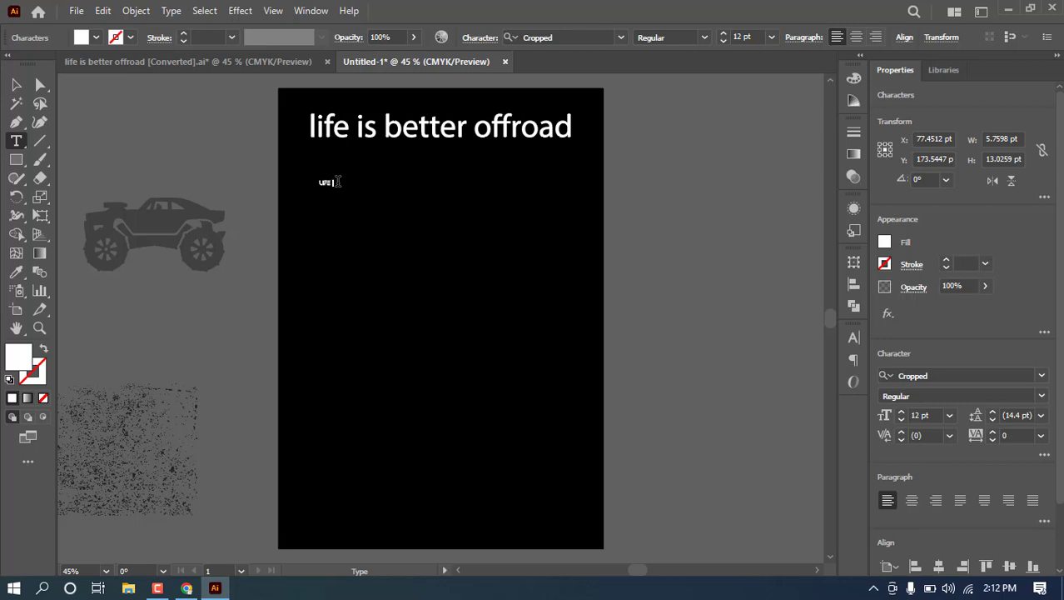
pyautogui.write('is better offro')
pyautogui.press('BackSpace')
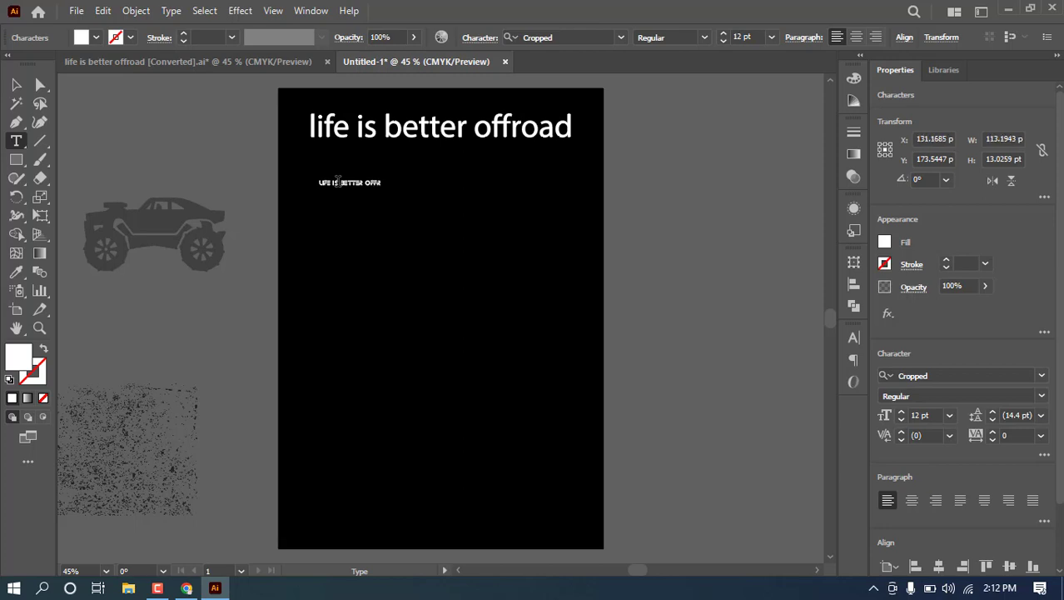
pyautogui.press('BackSpace')
pyautogui.write('road')
pyautogui.click(16, 84)
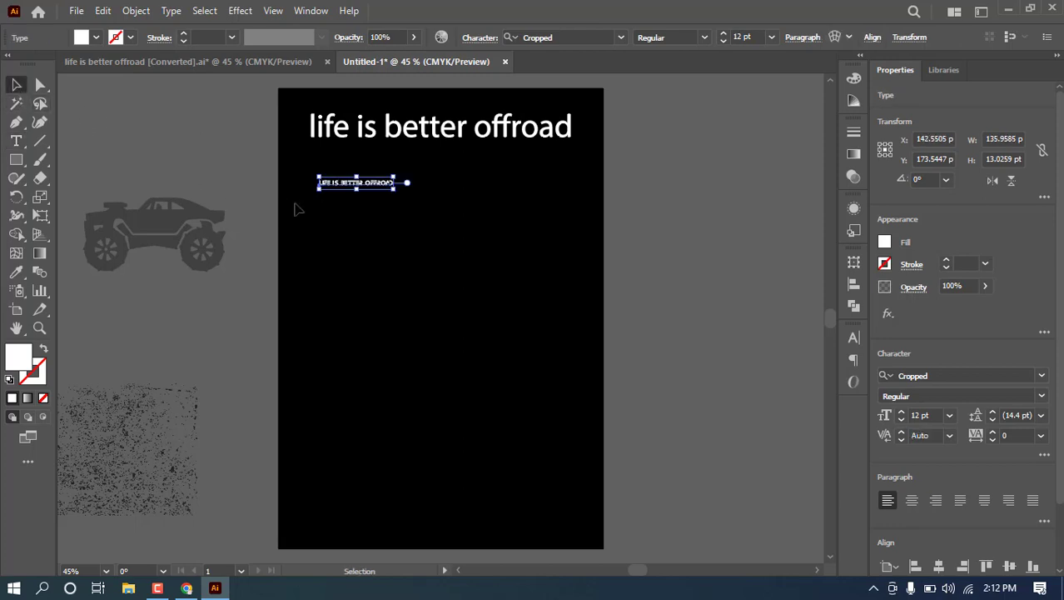
pyautogui.moveTo(385, 197); pyautogui.dragTo(755, 344)
pyautogui.click(613, 241)
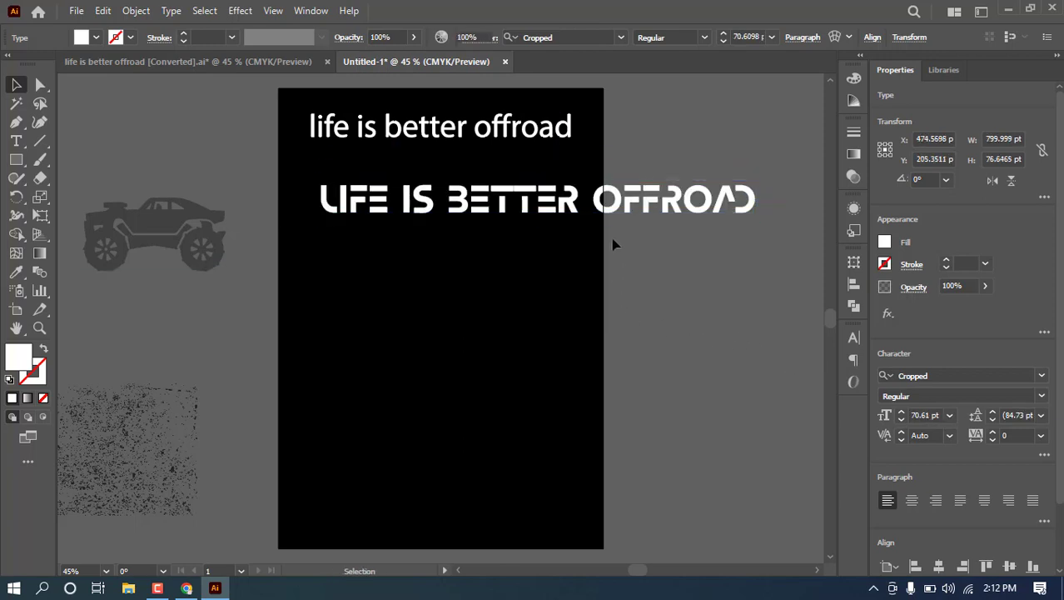
# Check the Downloads folder in File Explorer, and cut the word "OFFROAD" out of the enlarged Illustrator text line.
pyautogui.press('t')
pyautogui.moveTo(593, 200); pyautogui.dragTo(796, 202)
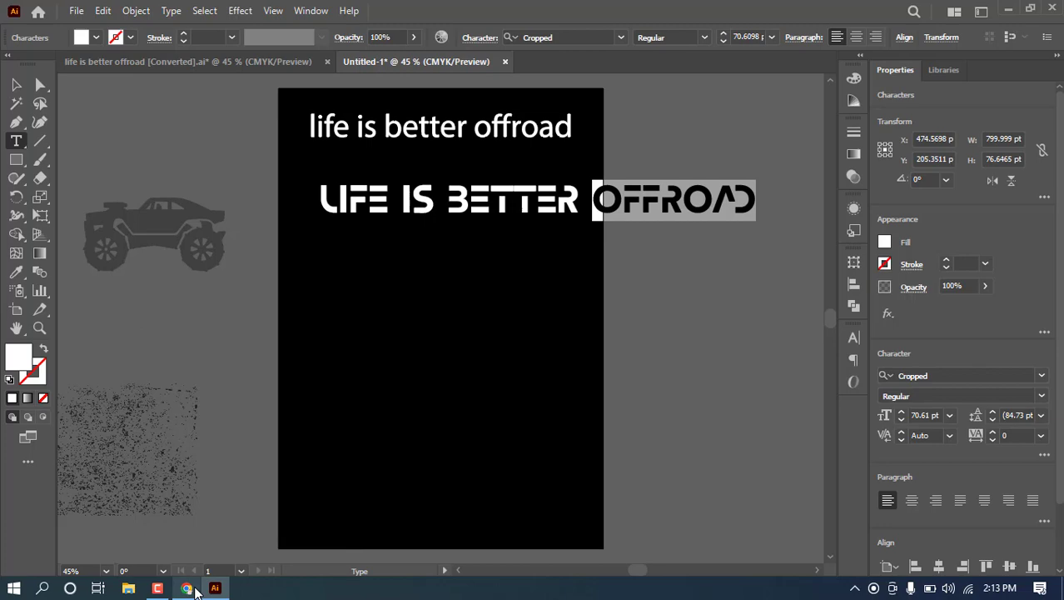
pyautogui.click(129, 588)
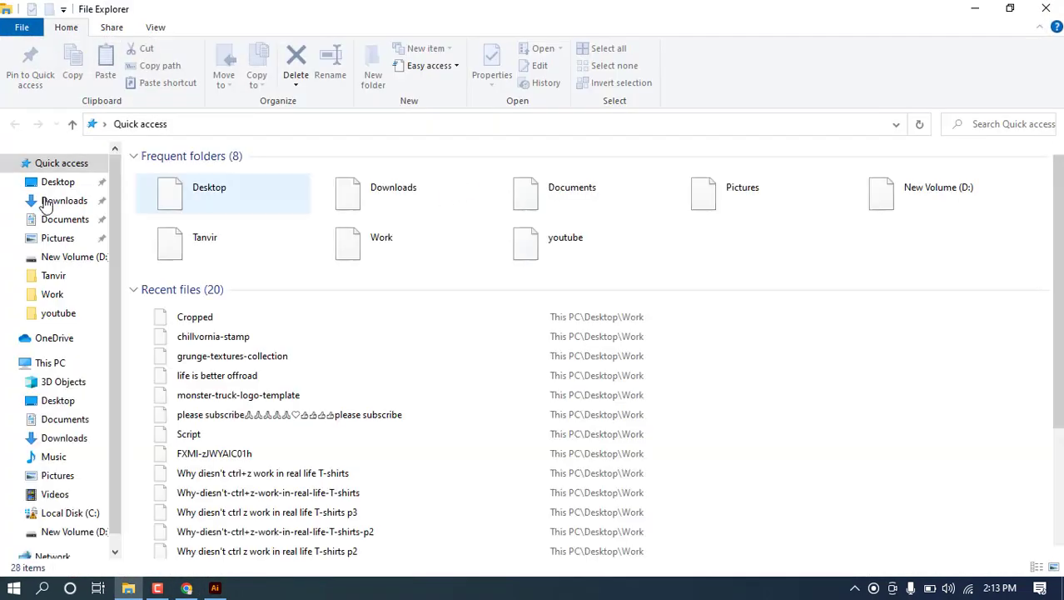
pyautogui.click(50, 202)
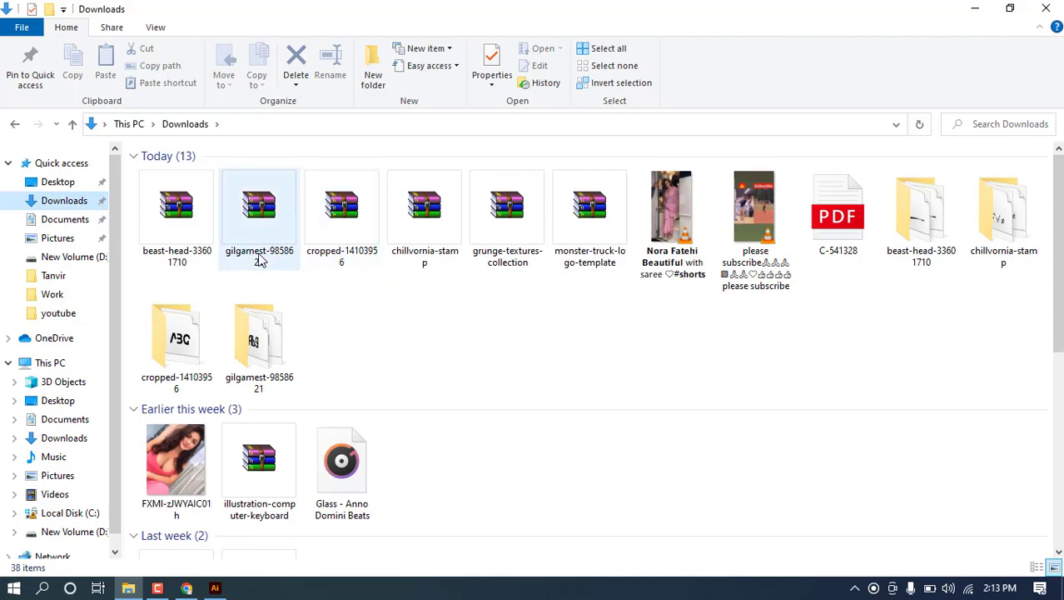
pyautogui.hotkey('alt', 'Tab')
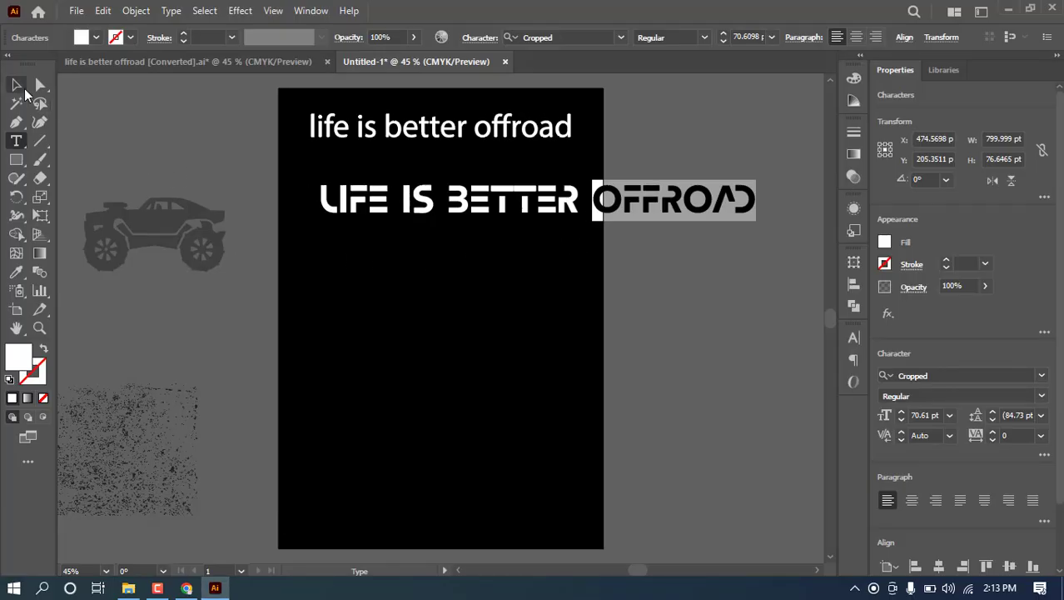
pyautogui.hotkey('ctrl', 'x')
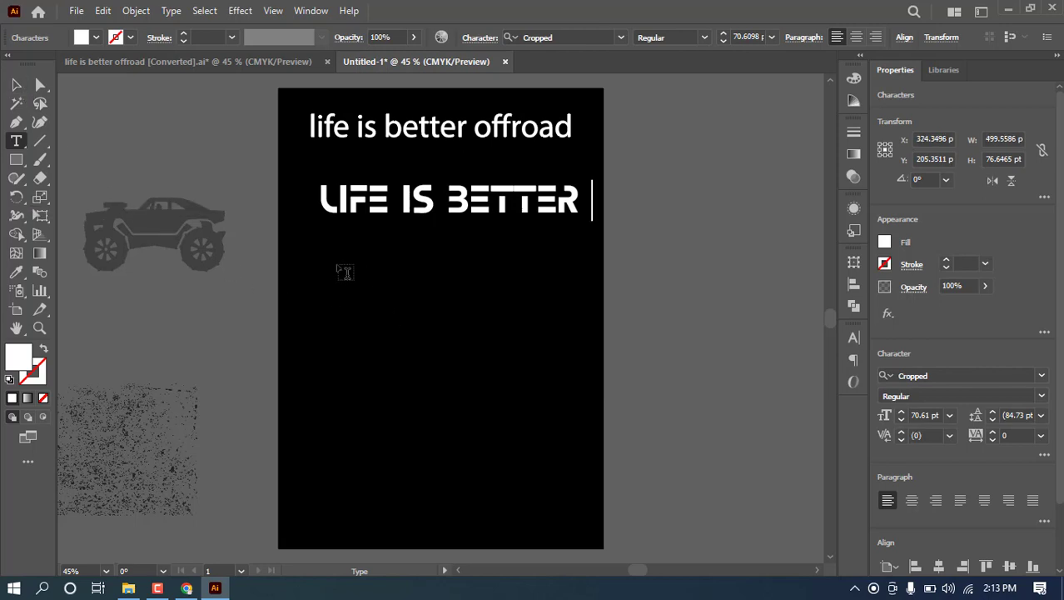
pyautogui.press('Escape')
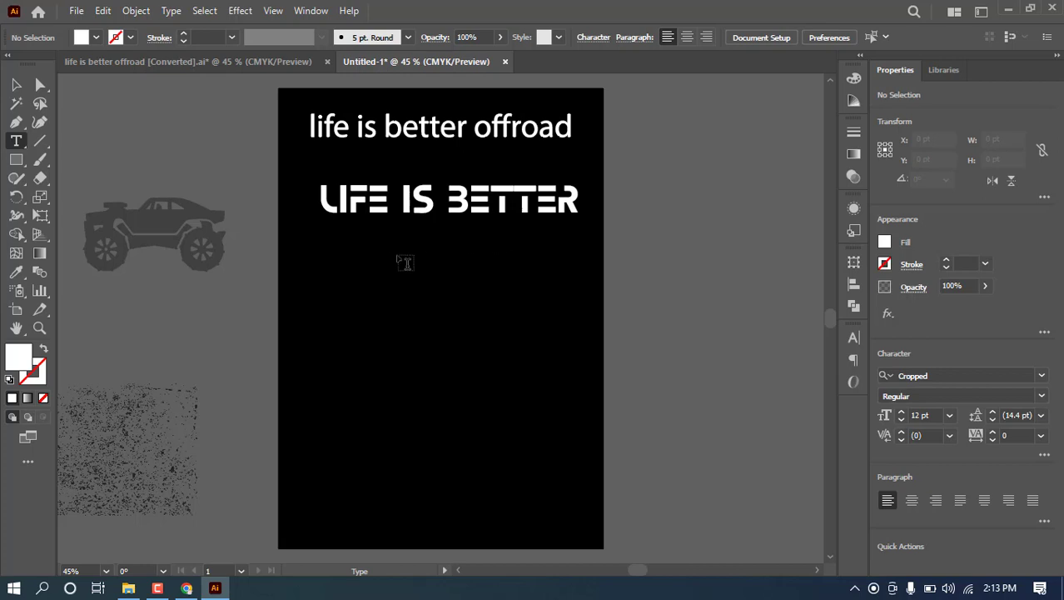
# Paste the cut word "OFFROAD" as its own text object below "LIFE IS BETTER" and set its font to Beast Head.
pyautogui.hotkey('ctrl', 'v')
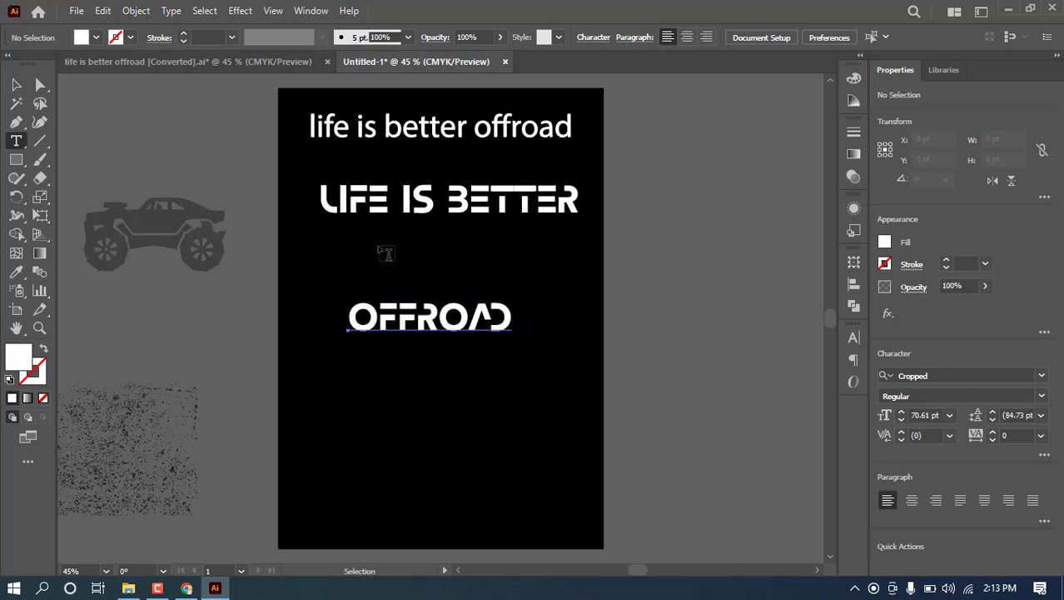
pyautogui.click(16, 84)
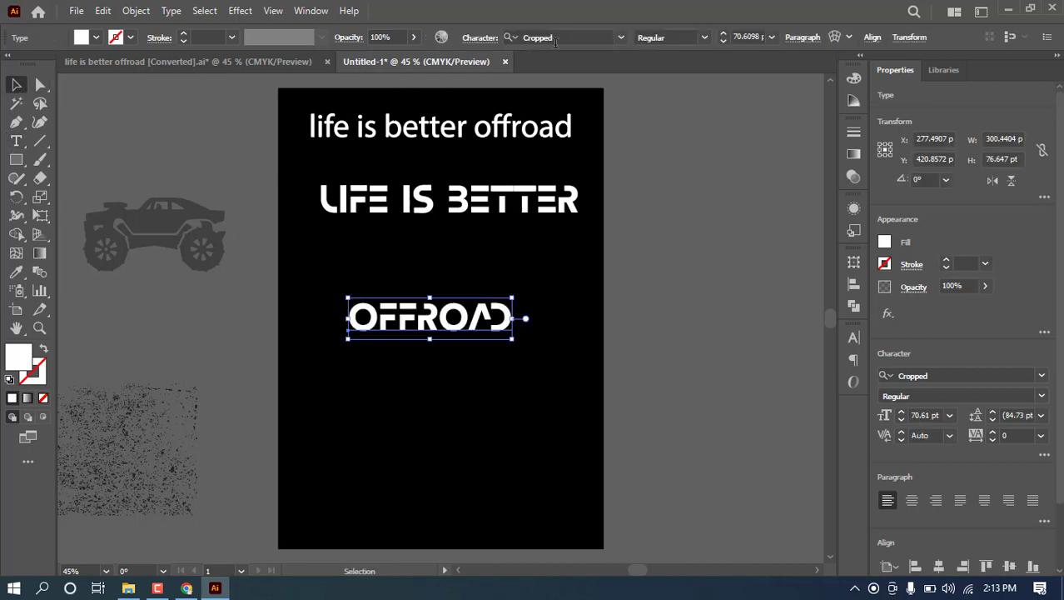
pyautogui.click(624, 37)
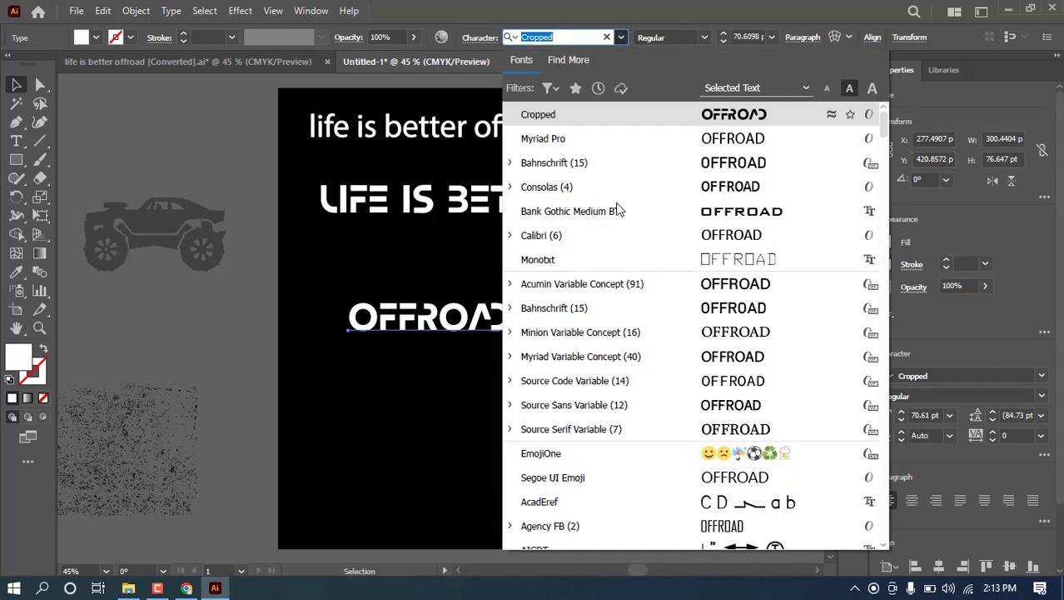
pyautogui.scroll(-5, 634, 264)
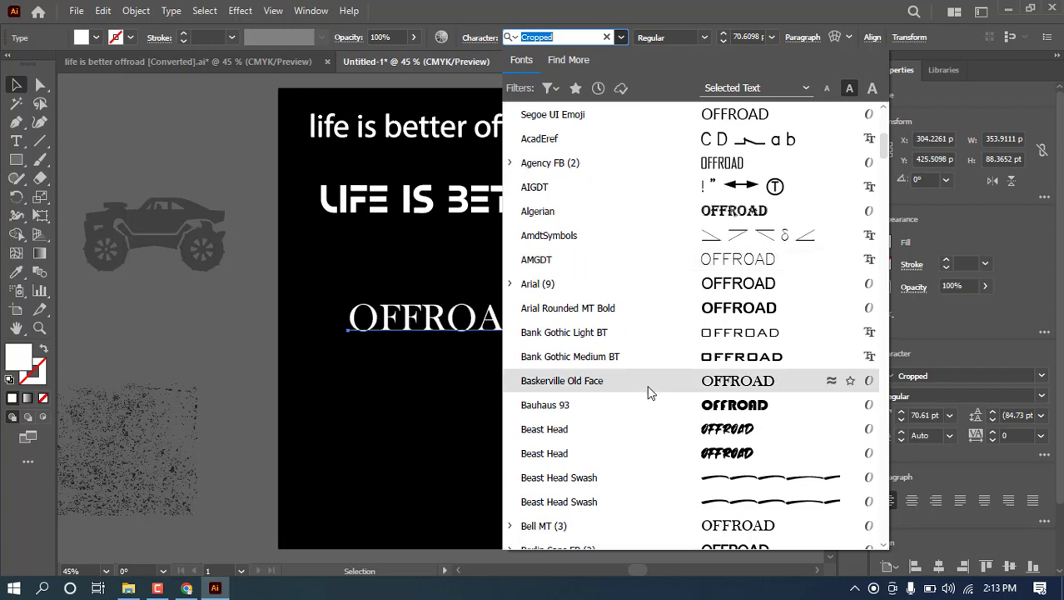
pyautogui.click(646, 427)
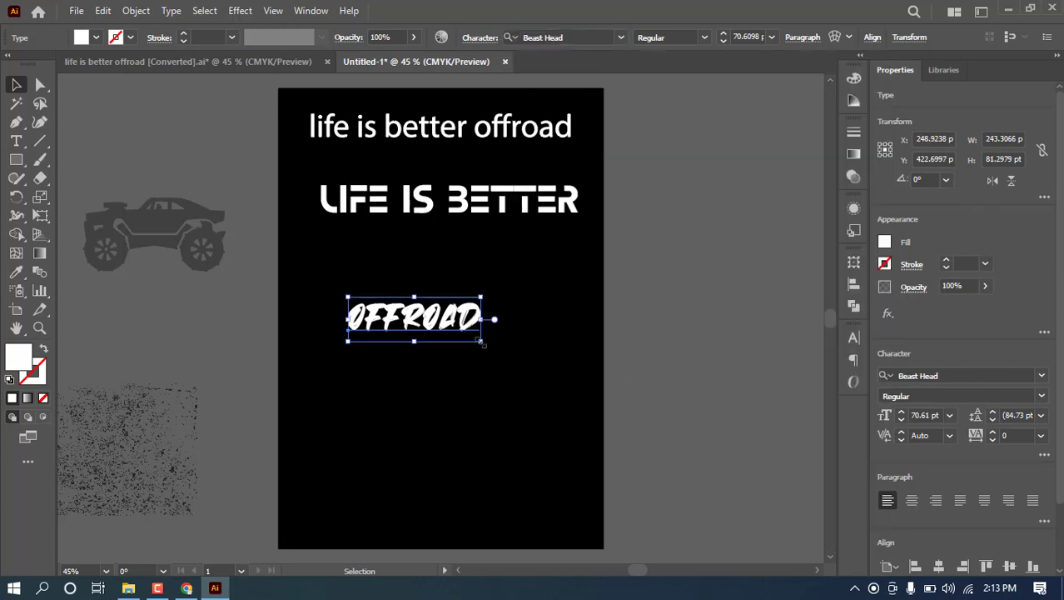
# Enlarge "OFFROAD" to about 640 pt wide near the artboard's lower edge, and move the plain slogan off the artboard.
pyautogui.moveTo(480, 341); pyautogui.dragTo(696, 501)
pyautogui.click(718, 295)
pyautogui.moveTo(696, 326); pyautogui.dragTo(578, 429)
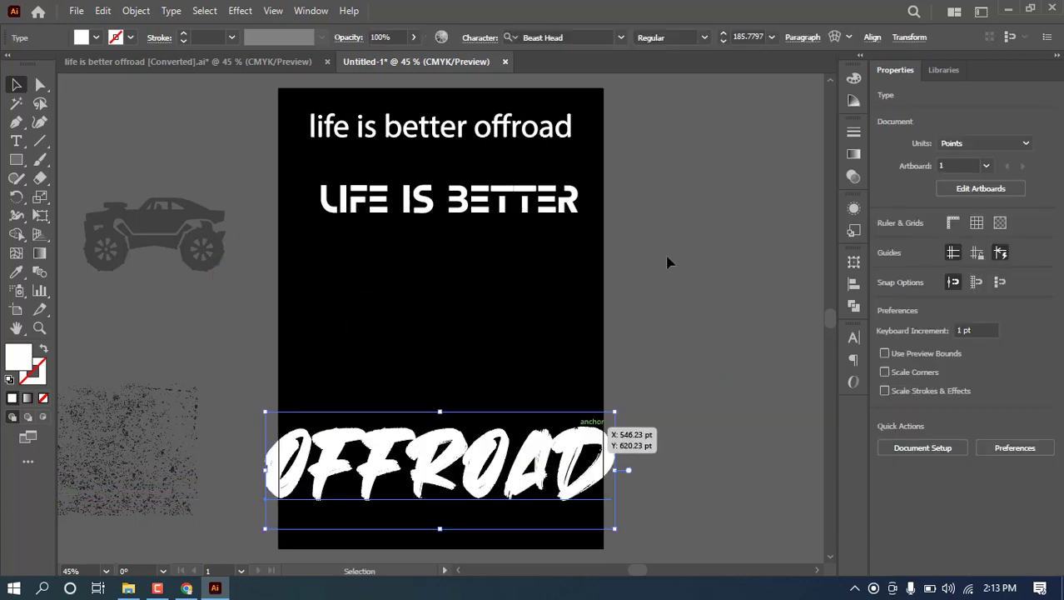
pyautogui.click(540, 276)
pyautogui.moveTo(518, 204); pyautogui.dragTo(523, 240)
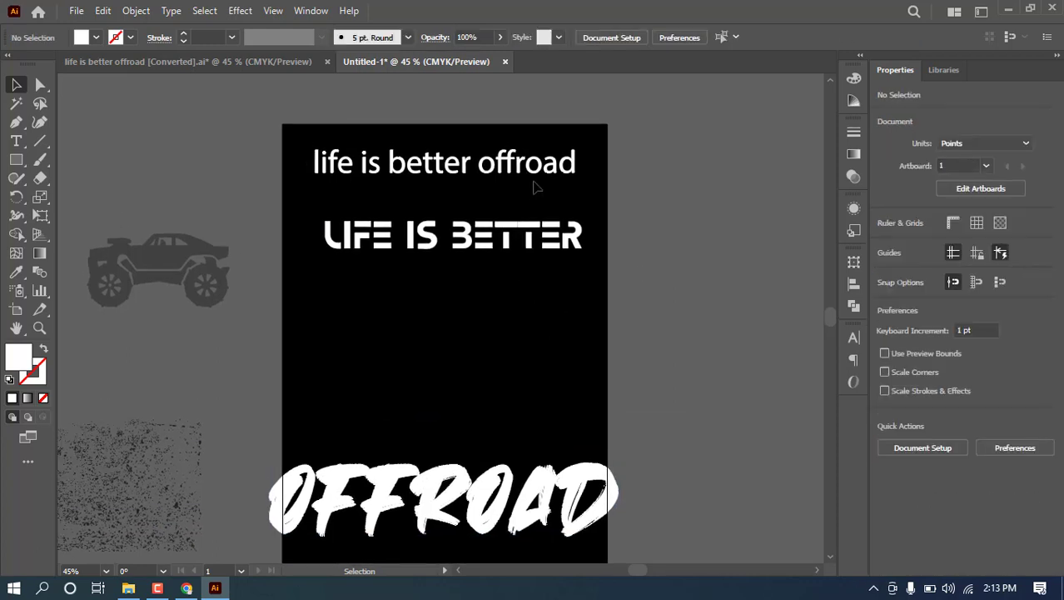
pyautogui.moveTo(549, 171); pyautogui.dragTo(225, 123)
# Change the font of the "LIFE IS BETTER" line to GILGAMEST HOLLOW.
pyautogui.click(476, 227)
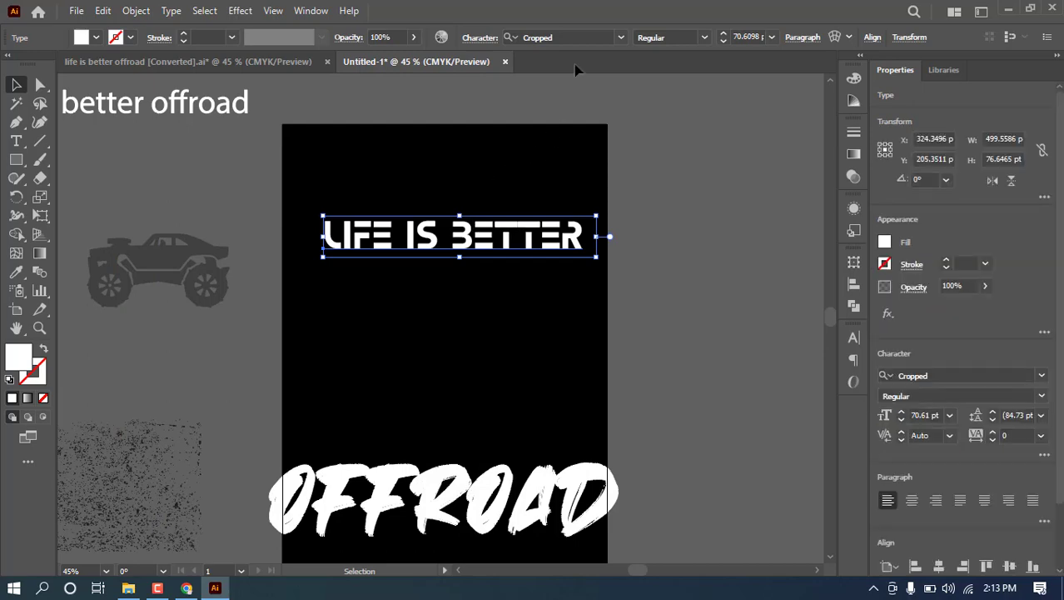
pyautogui.click(577, 37)
pyautogui.write('g')
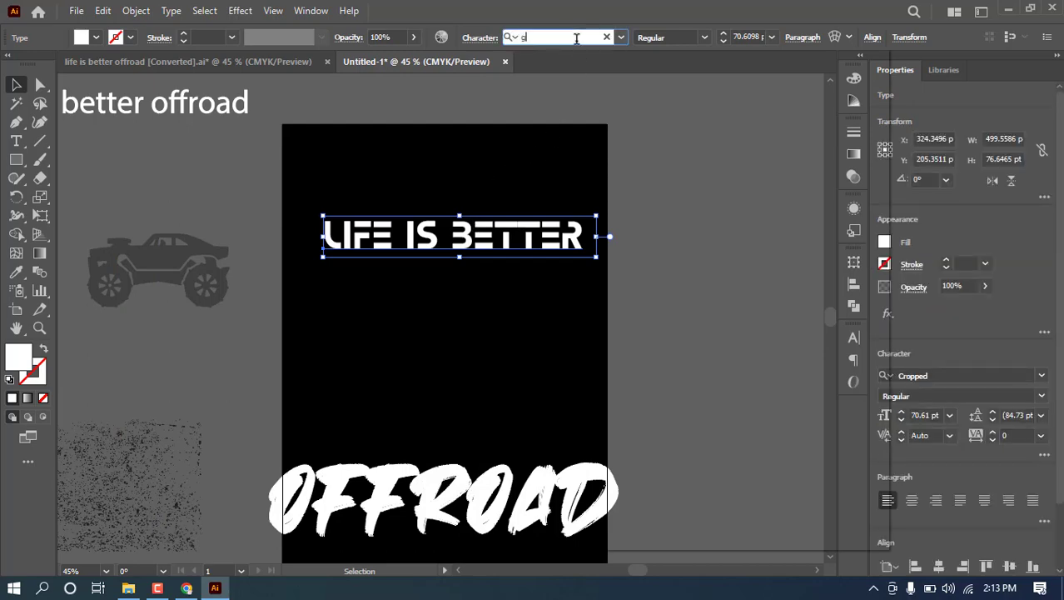
pyautogui.write('igi')
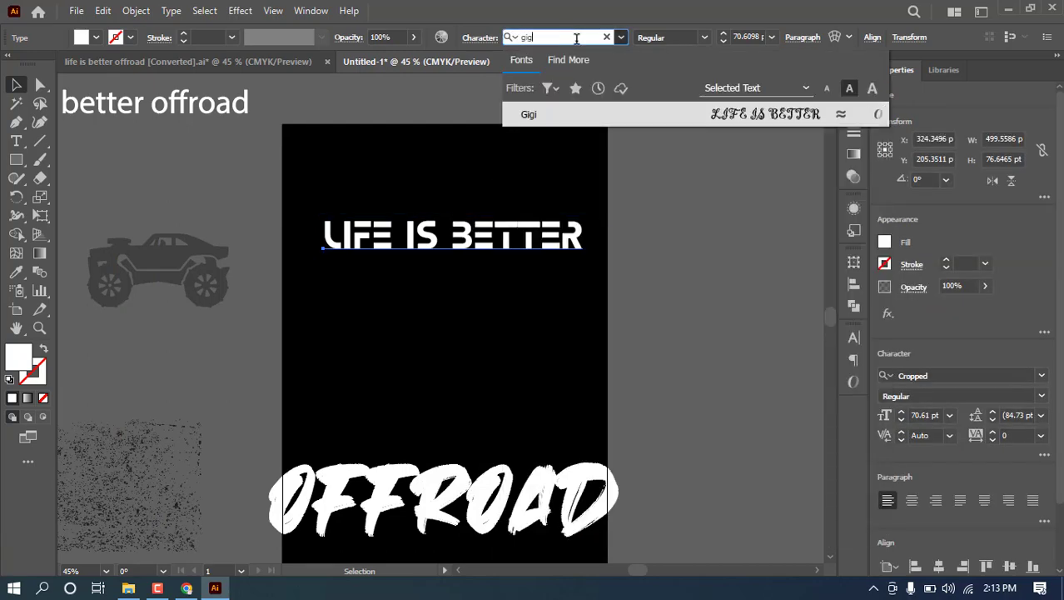
pyautogui.press('BackSpace')
pyautogui.press('BackSpace')
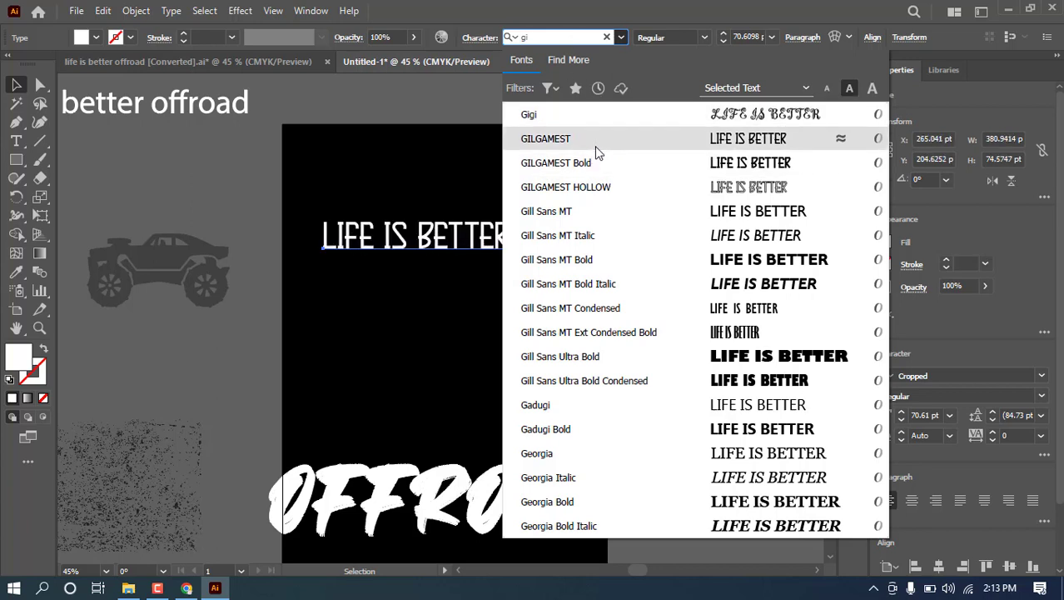
pyautogui.click(598, 191)
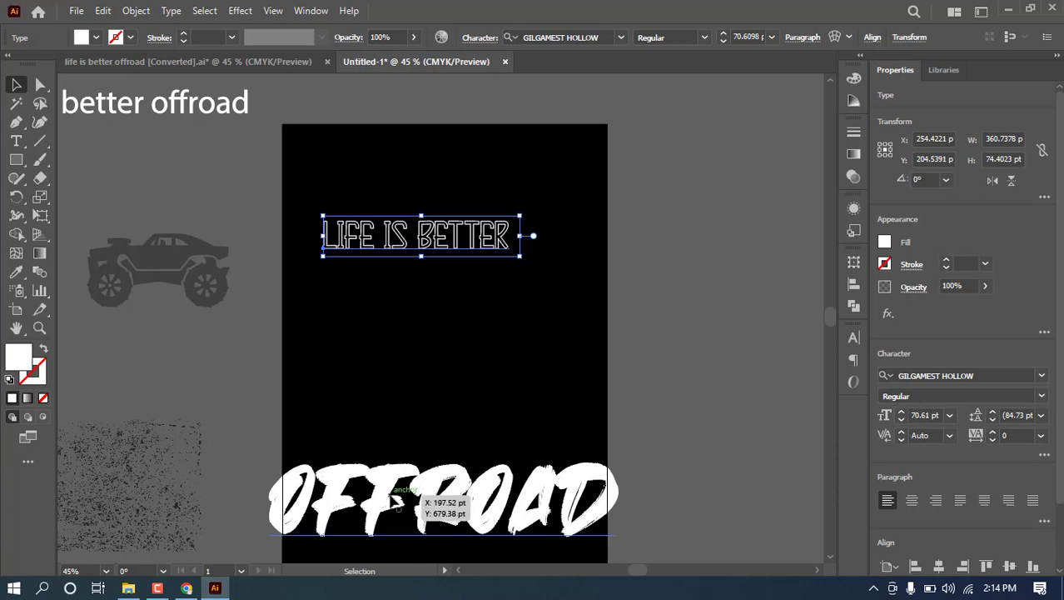
# Scale "OFFROAD" down proportionally about its centre to about 521 pt wide so it fits inside the artboard.
pyautogui.click(420, 496)
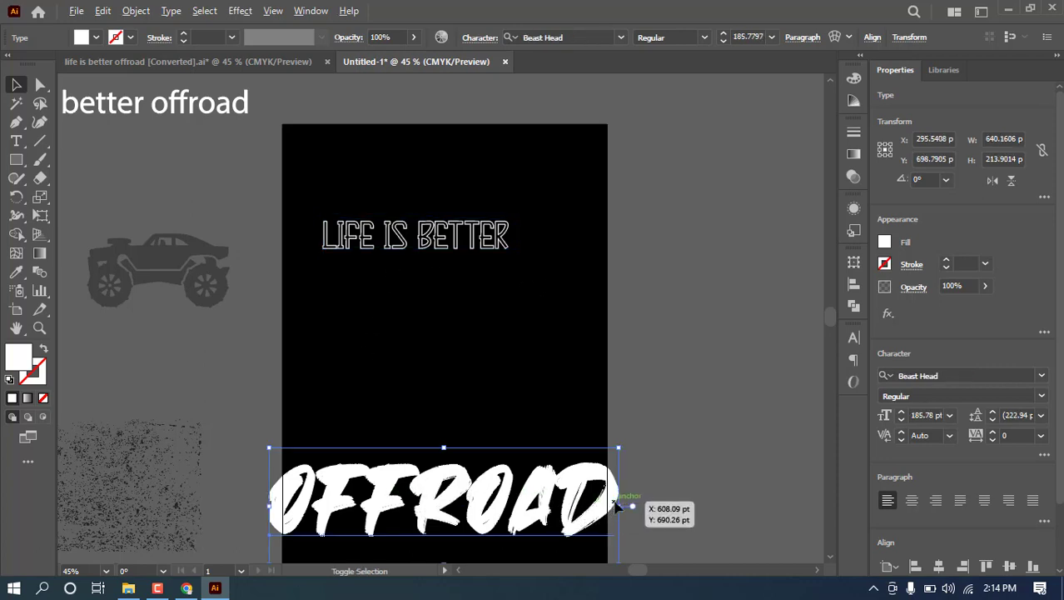
pyautogui.moveTo(621, 505); pyautogui.dragTo(591, 509)
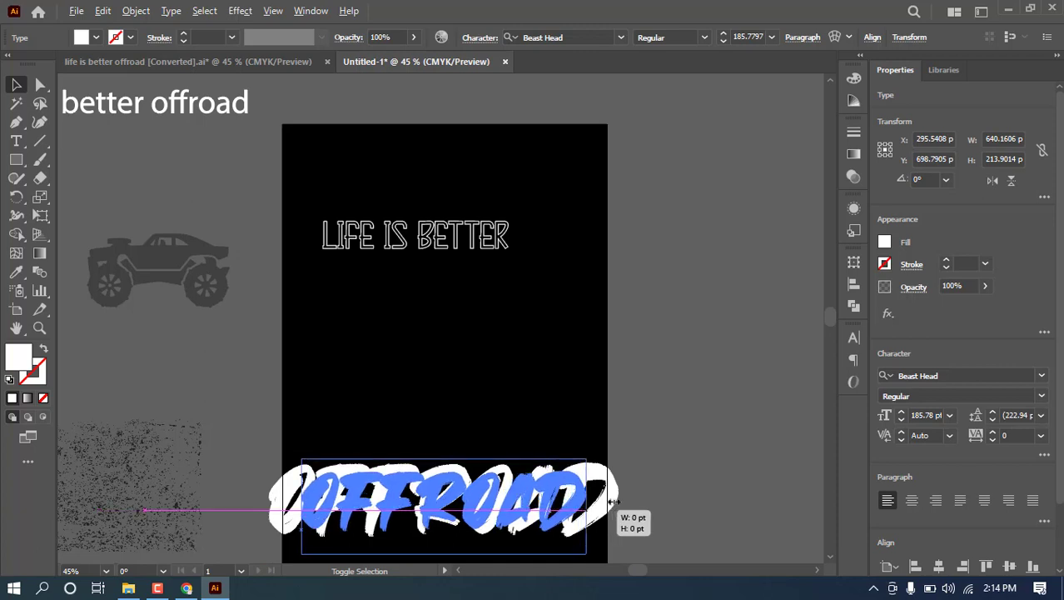
pyautogui.click(690, 454)
pyautogui.click(502, 522)
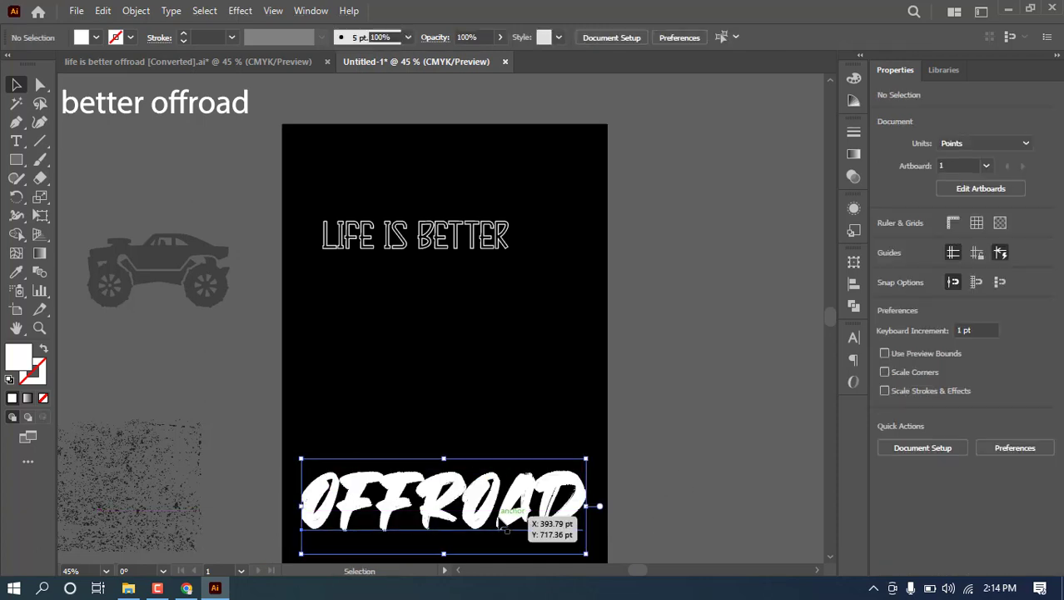
# Show the rulers and place vertical guides along both side edges of "OFFROAD", at 36 pt and about 557 pt.
pyautogui.hotkey('ctrl', 'r')
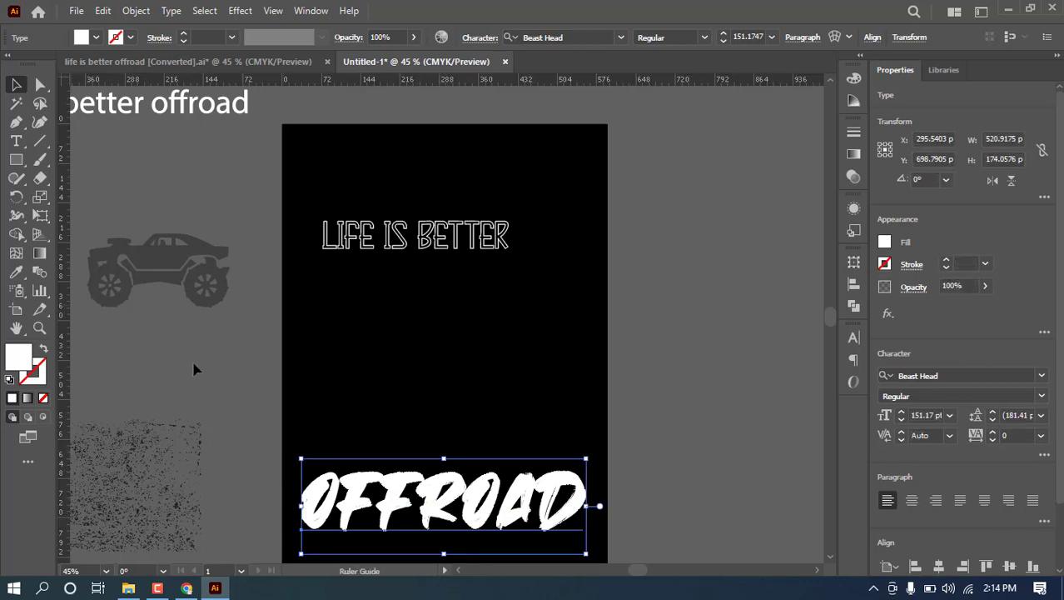
pyautogui.moveTo(193, 369); pyautogui.dragTo(302, 417)
pyautogui.click(327, 485)
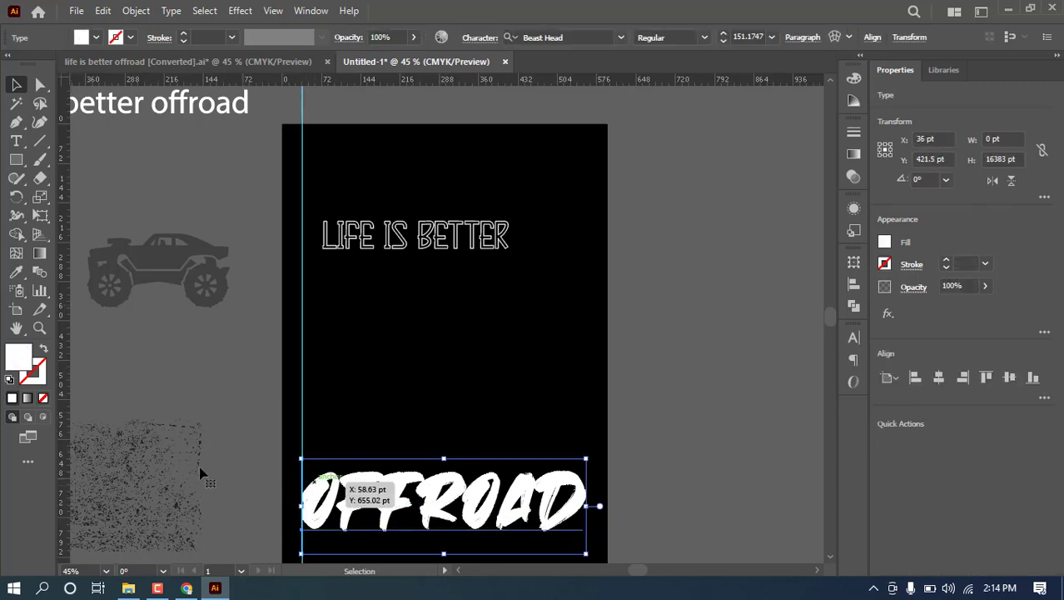
pyautogui.moveTo(63, 348); pyautogui.dragTo(587, 414)
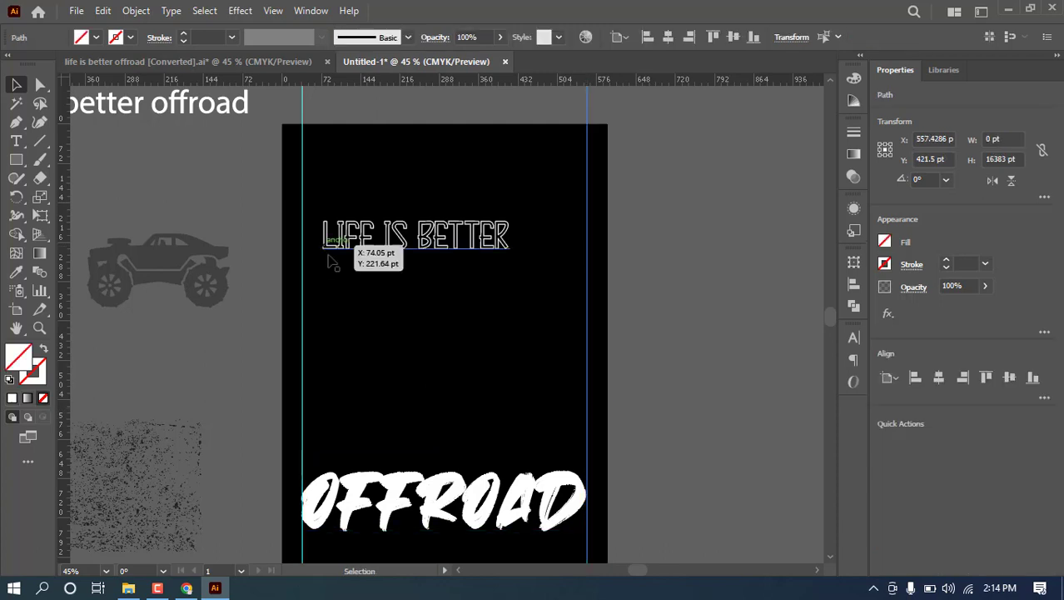
pyautogui.click(25, 87)
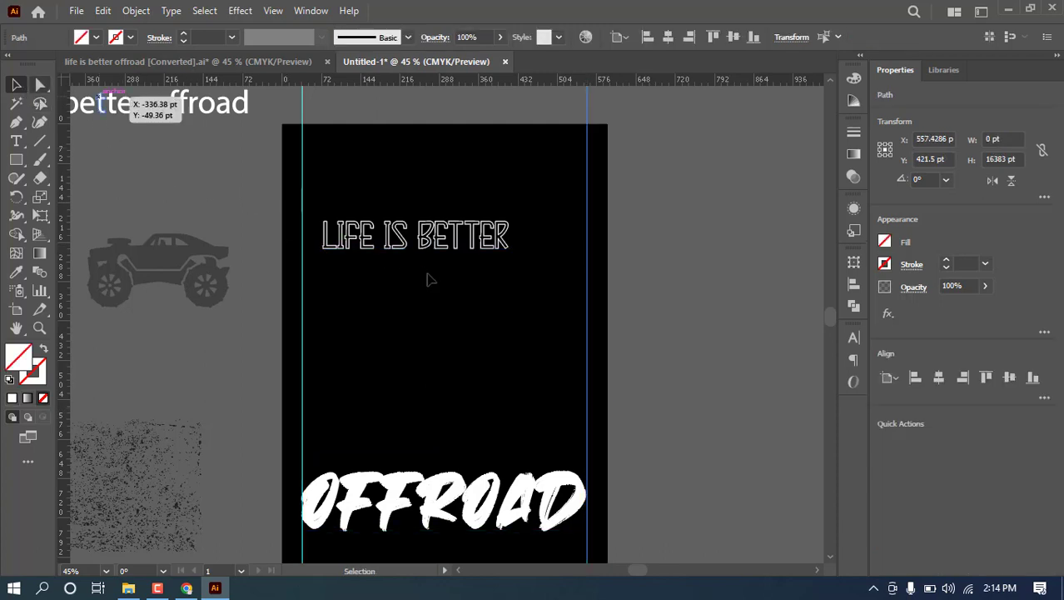
# Align the left edge of "LIFE IS BETTER" to the left guide, using the guide as the key object.
pyautogui.click(412, 240)
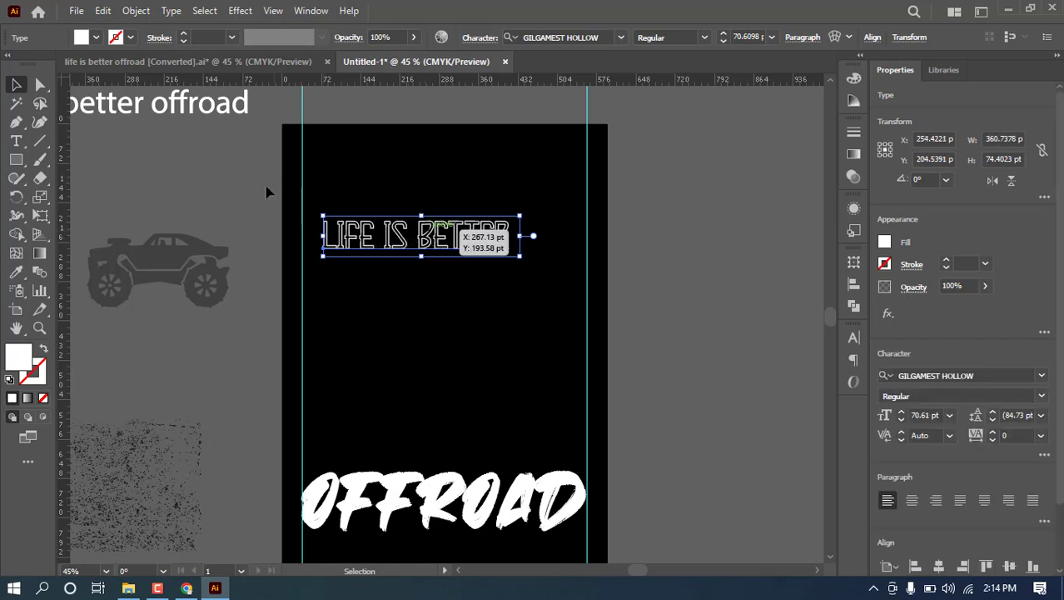
pyautogui.moveTo(268, 190); pyautogui.dragTo(419, 276)
pyautogui.moveTo(284, 159); pyautogui.dragTo(394, 209)
pyautogui.keyDown('shift'); pyautogui.click(408, 235); pyautogui.keyUp('shift')
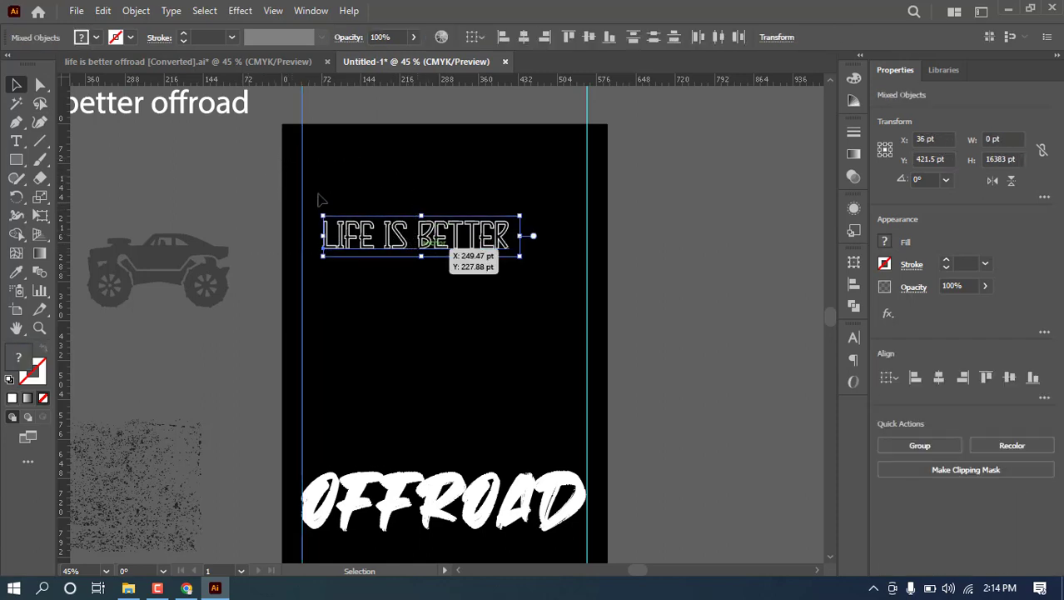
pyautogui.click(303, 171)
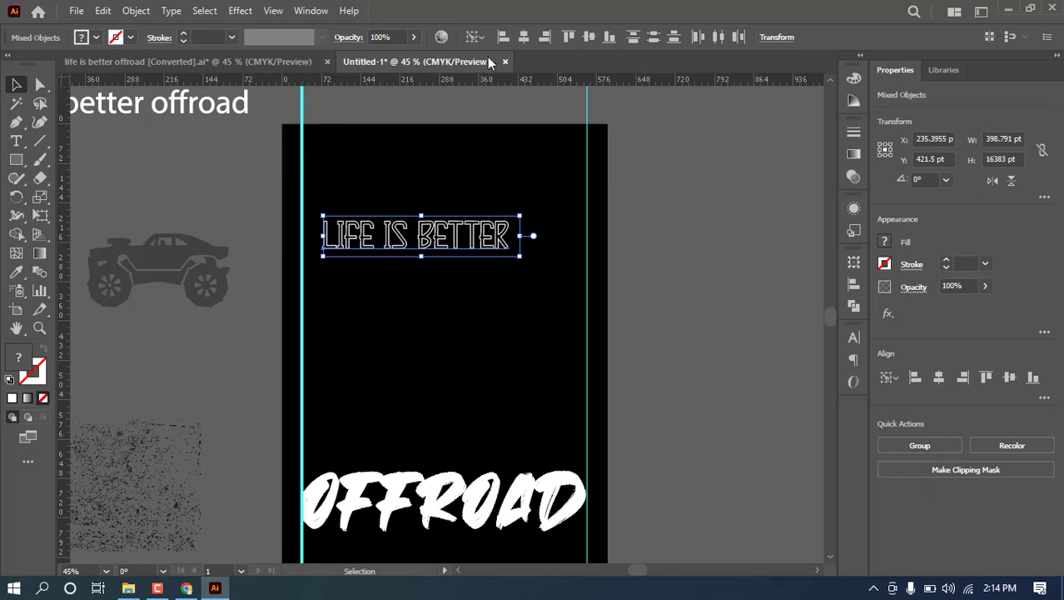
pyautogui.click(503, 37)
pyautogui.click(617, 215)
# Enlarge "LIFE IS BETTER" to about 437 pt wide and set its tracking to 98 so the letters reach the right guide.
pyautogui.click(486, 237)
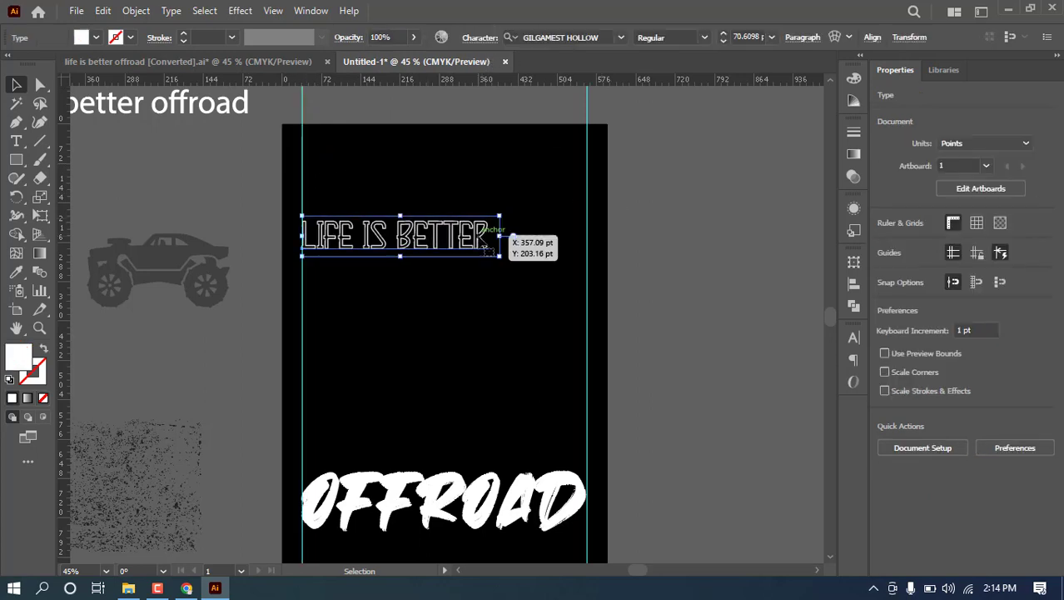
pyautogui.moveTo(499, 236); pyautogui.dragTo(542, 240)
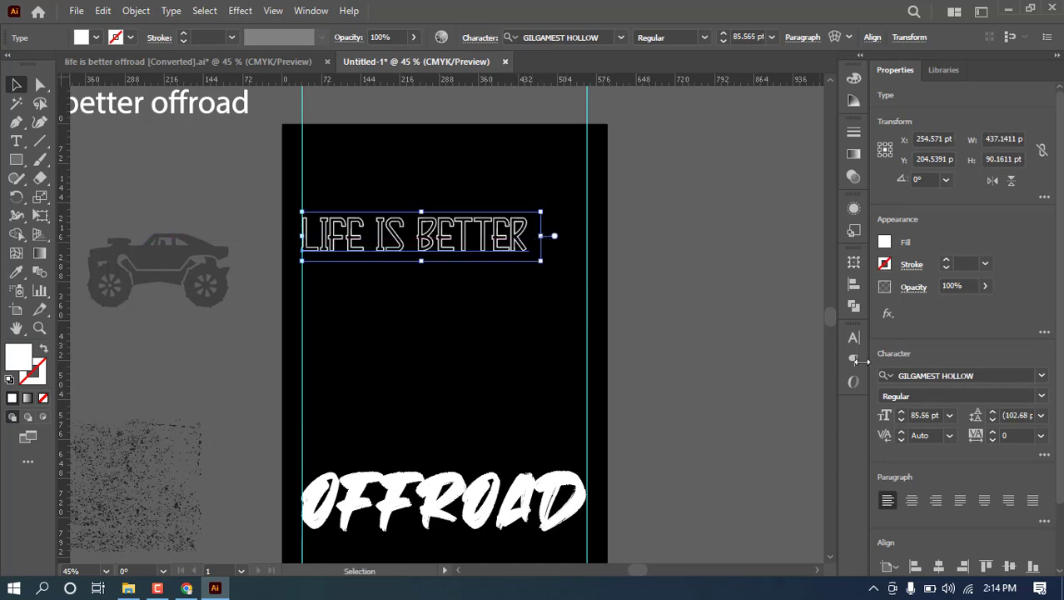
pyautogui.click(1016, 430)
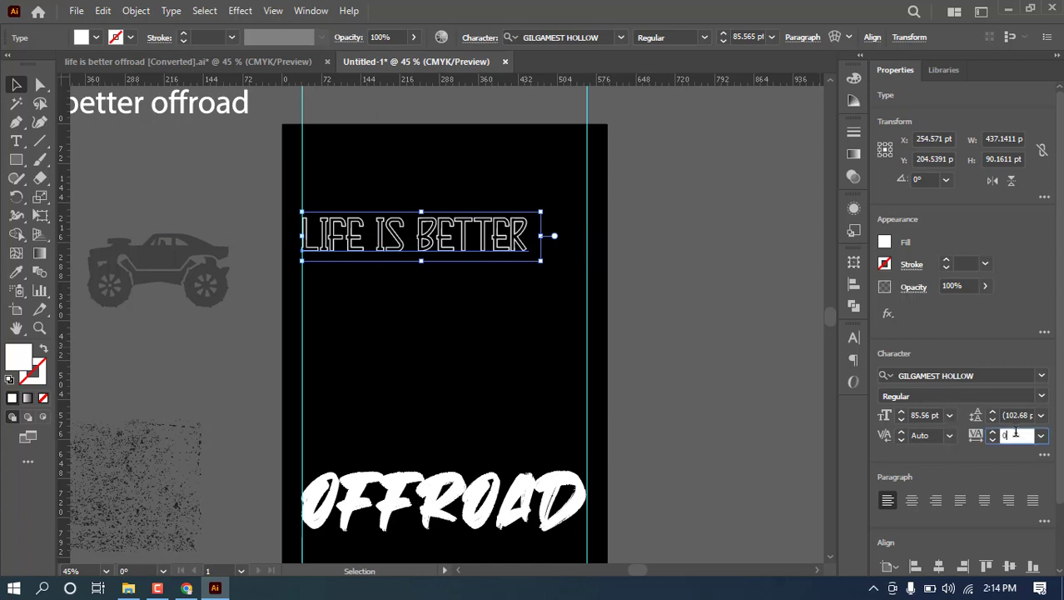
pyautogui.write('40')
pyautogui.press('Return')
pyautogui.write('60')
pyautogui.press('Return')
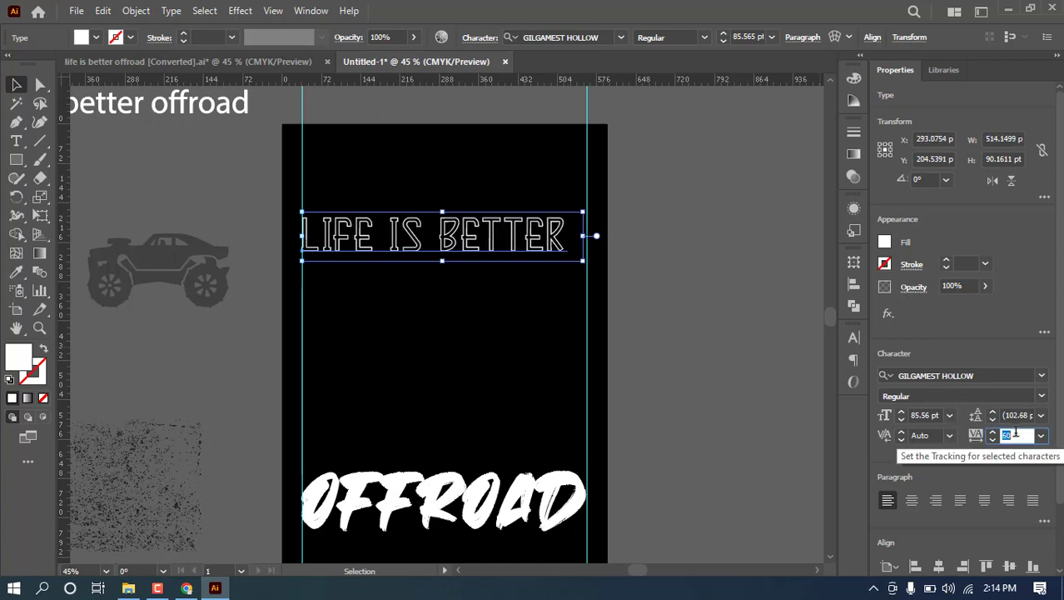
pyautogui.write('80')
pyautogui.press('Return')
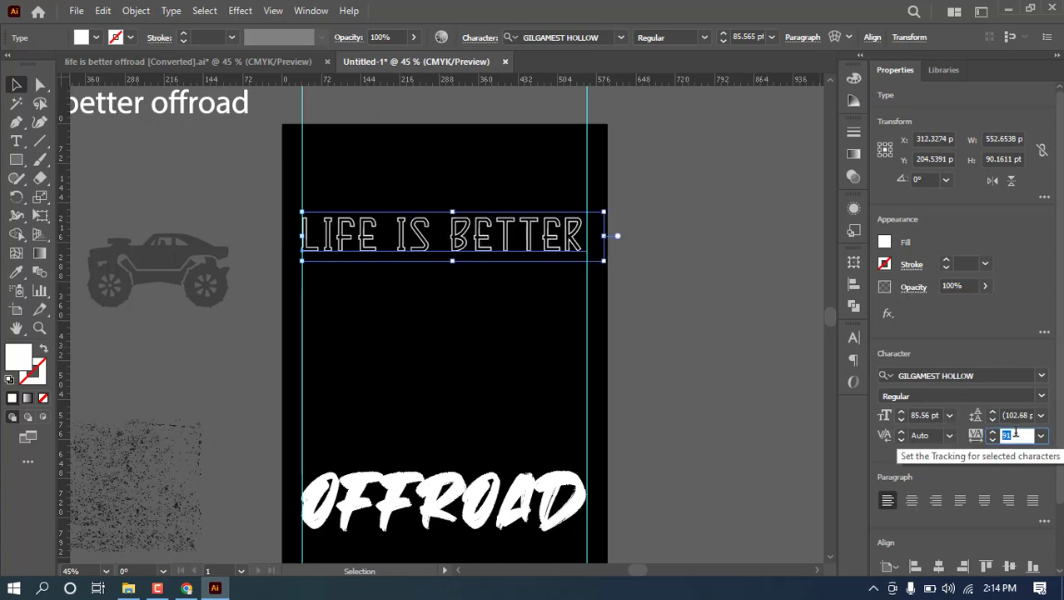
pyautogui.press('Up')
pyautogui.press('Up')
pyautogui.press('Up')
pyautogui.press('Up')
pyautogui.press('Up')
pyautogui.press('Up')
pyautogui.press('Up')
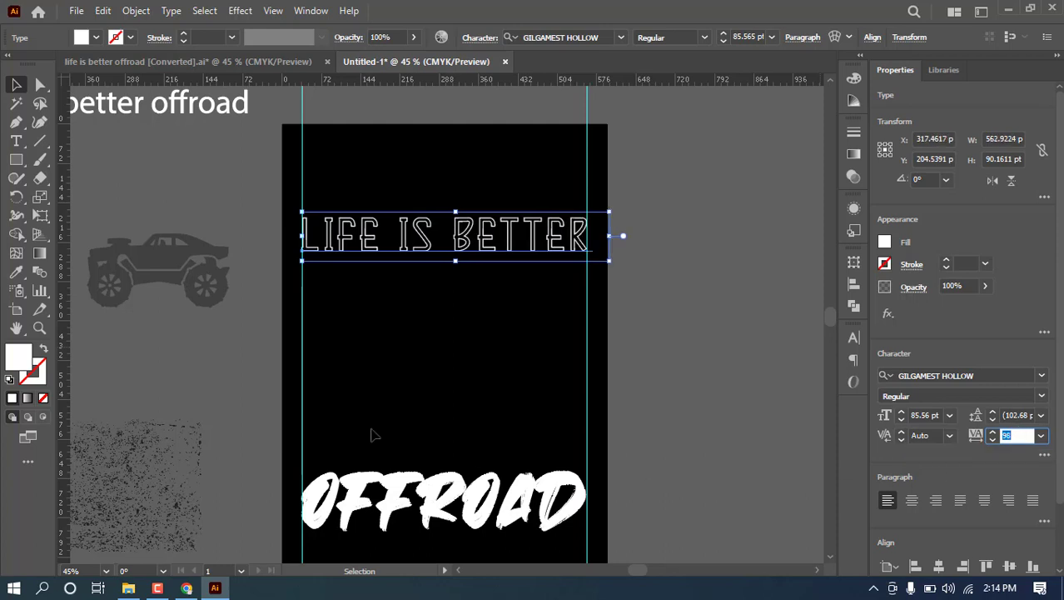
# Move the "LIFE IS BETTER" line straight up to just below the artboard's upper edge.
pyautogui.click(17, 86)
pyautogui.click(664, 333)
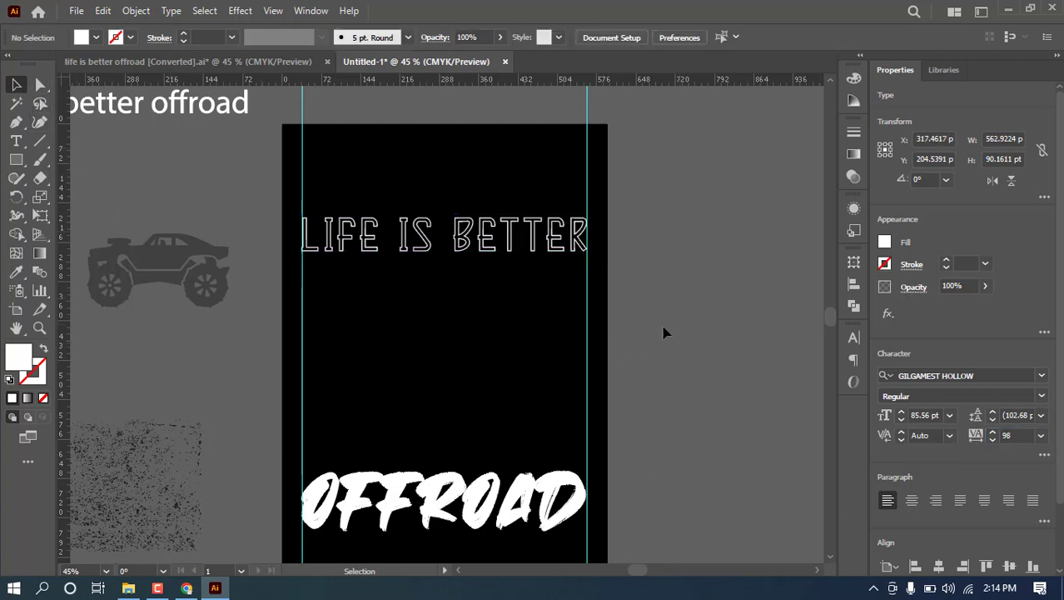
pyautogui.moveTo(552, 252); pyautogui.dragTo(575, 163)
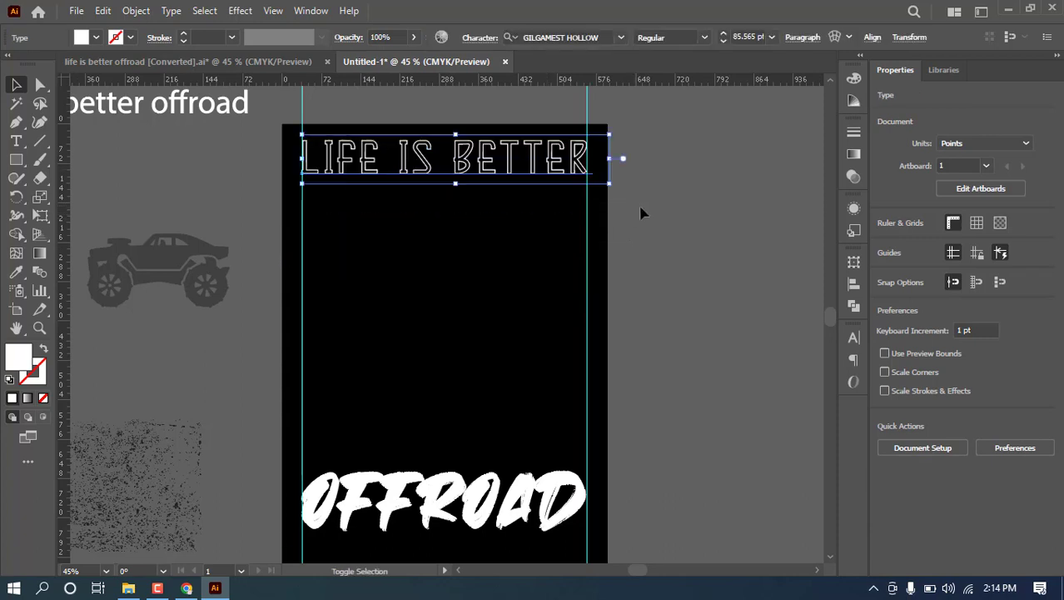
pyautogui.click(685, 324)
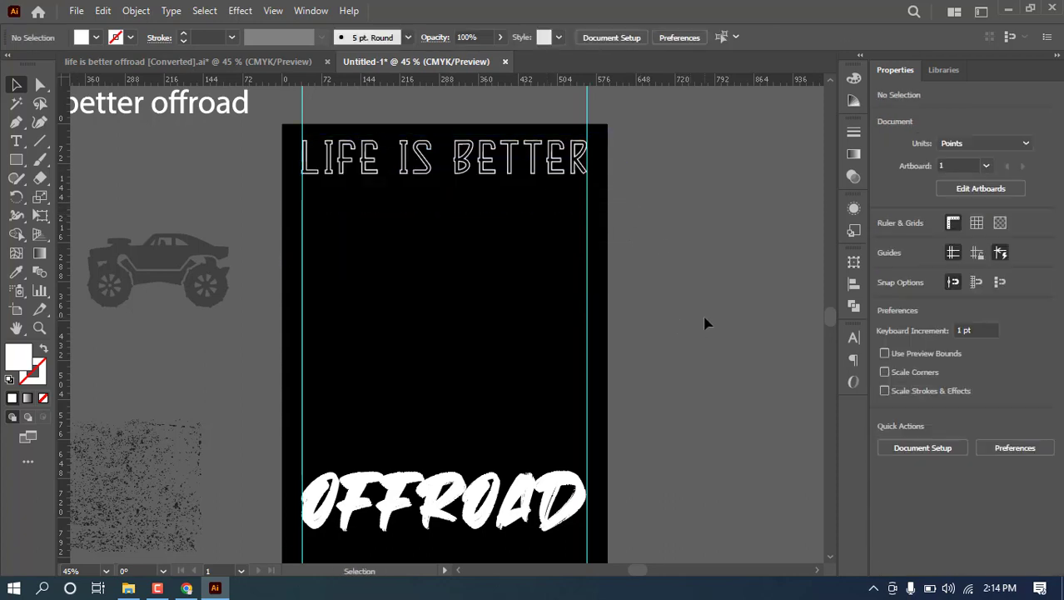
# Draw a white vertical rectangle about 73 by 527 pt beside the left guide, between the two text lines.
pyautogui.press('m')
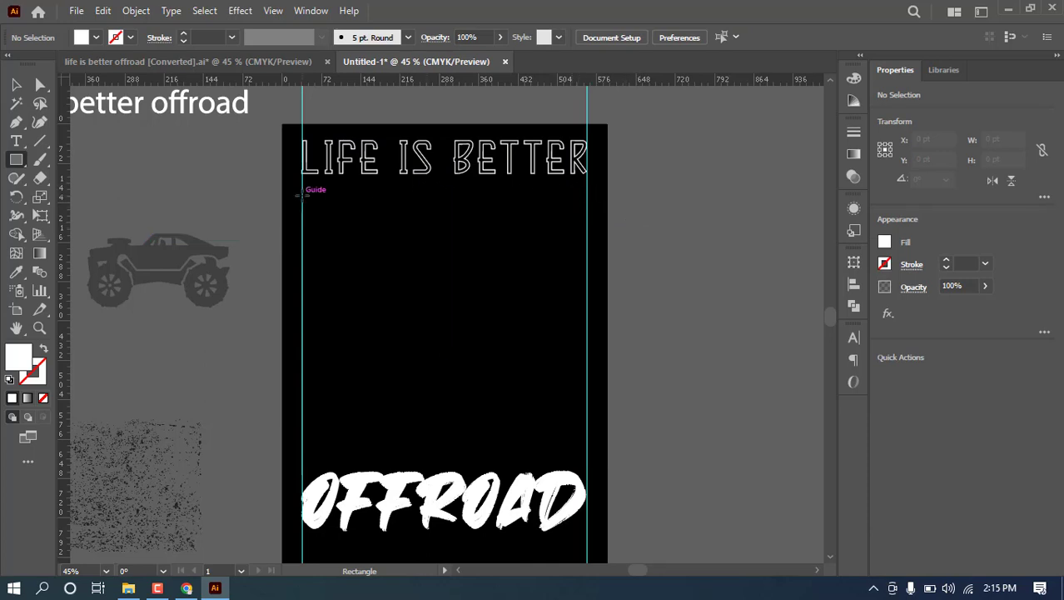
pyautogui.moveTo(305, 179)
pyautogui.mouseDown()
pyautogui.moveTo(358, 488)
pyautogui.moveTo(345, 466)
pyautogui.mouseUp()
pyautogui.click(17, 85)
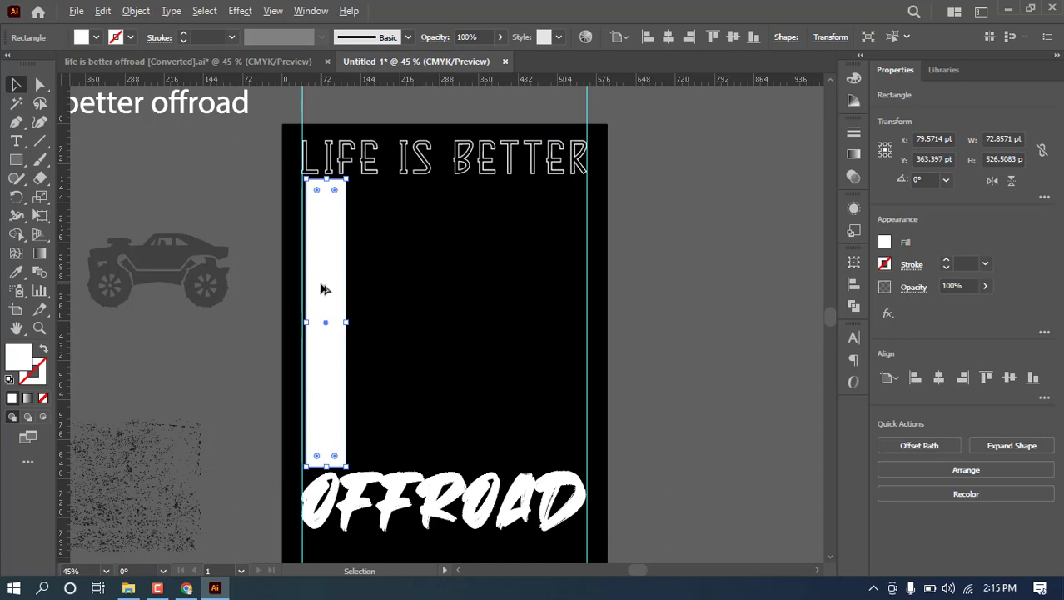
# Copy the rectangle about 79 pt to the right and repeat the copy until there is a row of seven bars.
pyautogui.moveTo(320, 287); pyautogui.dragTo(366, 289)
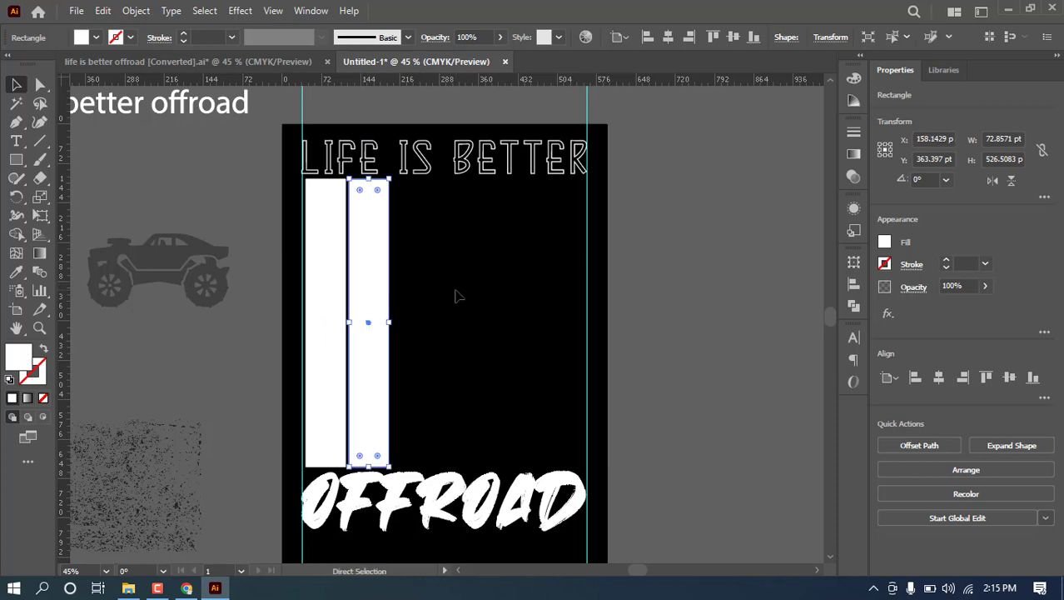
pyautogui.hotkey('ctrl', 'd')
pyautogui.hotkey('ctrl', 'd')
pyautogui.hotkey('ctrl', 'd')
pyautogui.hotkey('ctrl', 'd')
pyautogui.hotkey('ctrl', 'd')
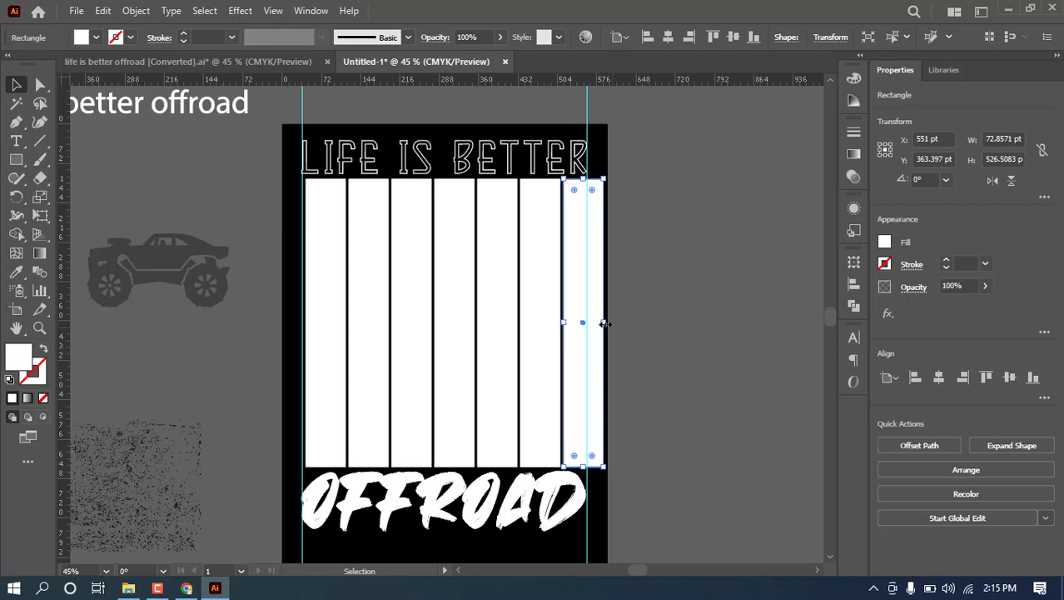
# Nudge all seven white bars 11 pt to the left so the row starts at the left guide.
pyautogui.keyDown('shift'); pyautogui.click(551, 269); pyautogui.keyUp('shift')
pyautogui.keyDown('shift'); pyautogui.click(499, 272); pyautogui.keyUp('shift')
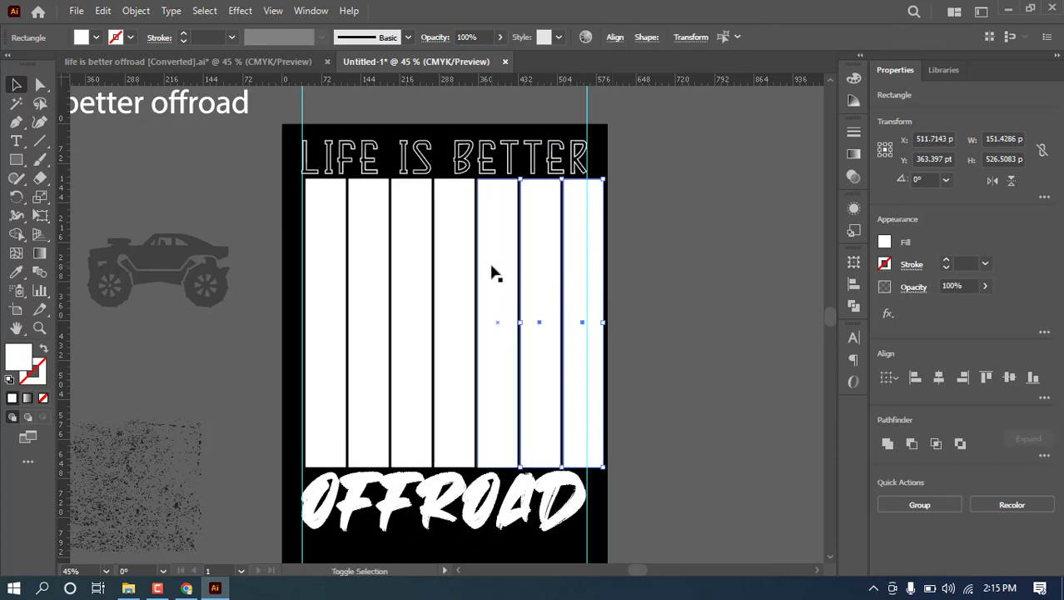
pyautogui.keyDown('shift'); pyautogui.click(451, 263); pyautogui.keyUp('shift')
pyautogui.keyDown('shift'); pyautogui.click(411, 266); pyautogui.keyUp('shift')
pyautogui.keyDown('shift'); pyautogui.click(373, 268); pyautogui.keyUp('shift')
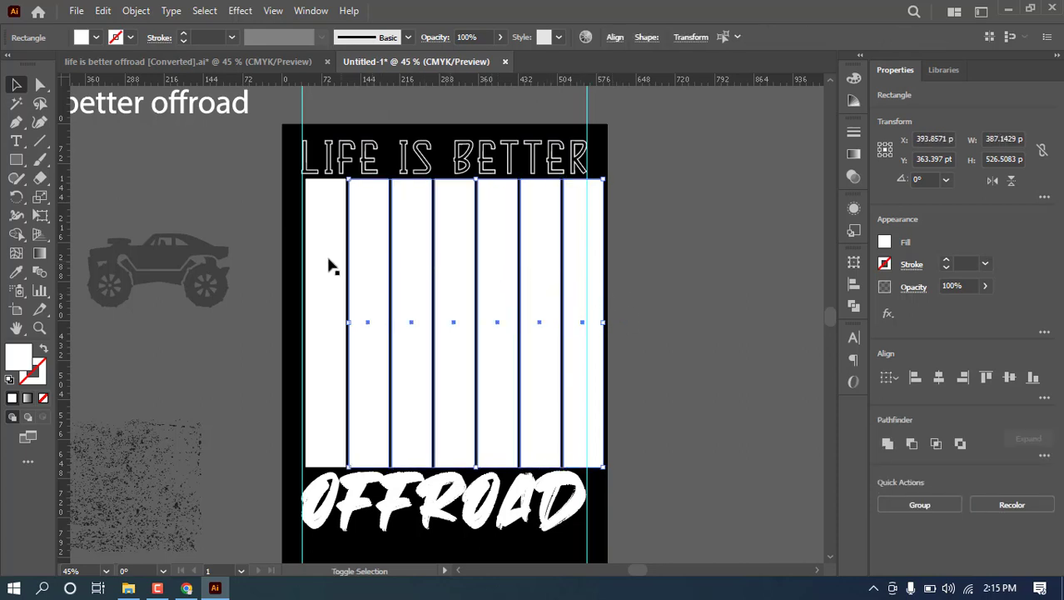
pyautogui.keyDown('shift'); pyautogui.click(327, 265); pyautogui.keyUp('shift')
pyautogui.press('Left')
pyautogui.press('Left')
pyautogui.press('Left')
pyautogui.press('Left')
pyautogui.press('Left')
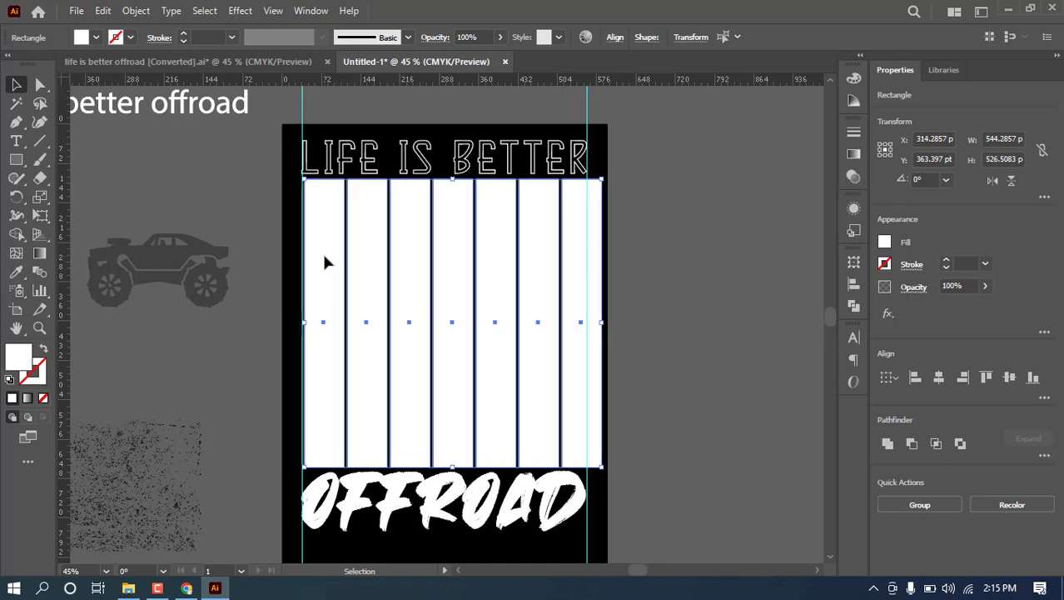
pyautogui.press('Left')
pyautogui.press('Left')
pyautogui.press('Left')
pyautogui.press('Left')
pyautogui.press('Left')
pyautogui.press('Left')
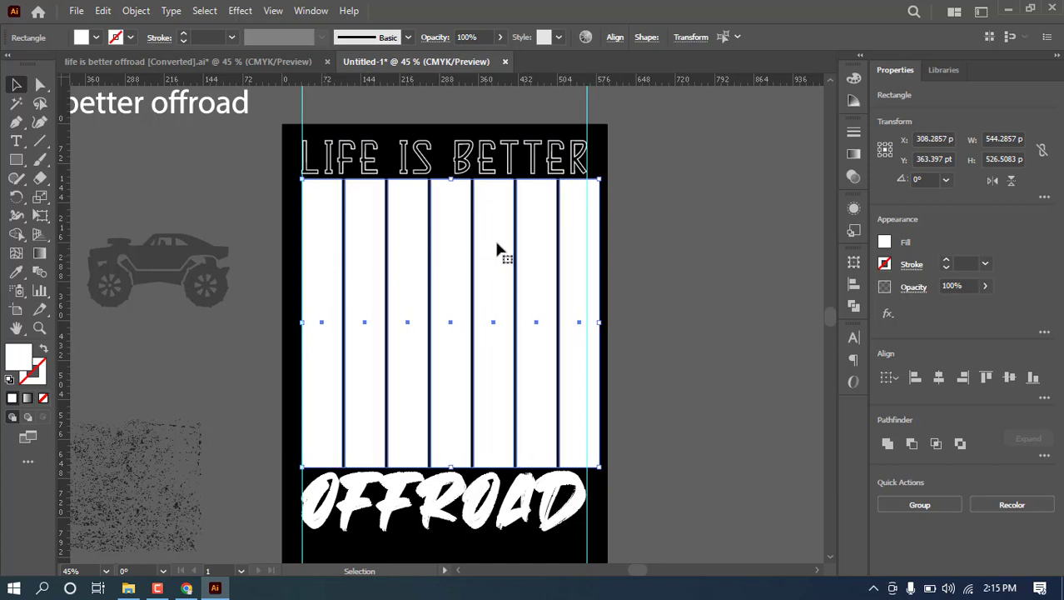
# Narrow the last white bar from its right side so it ends at the right guide.
pyautogui.click(658, 247)
pyautogui.click(574, 273)
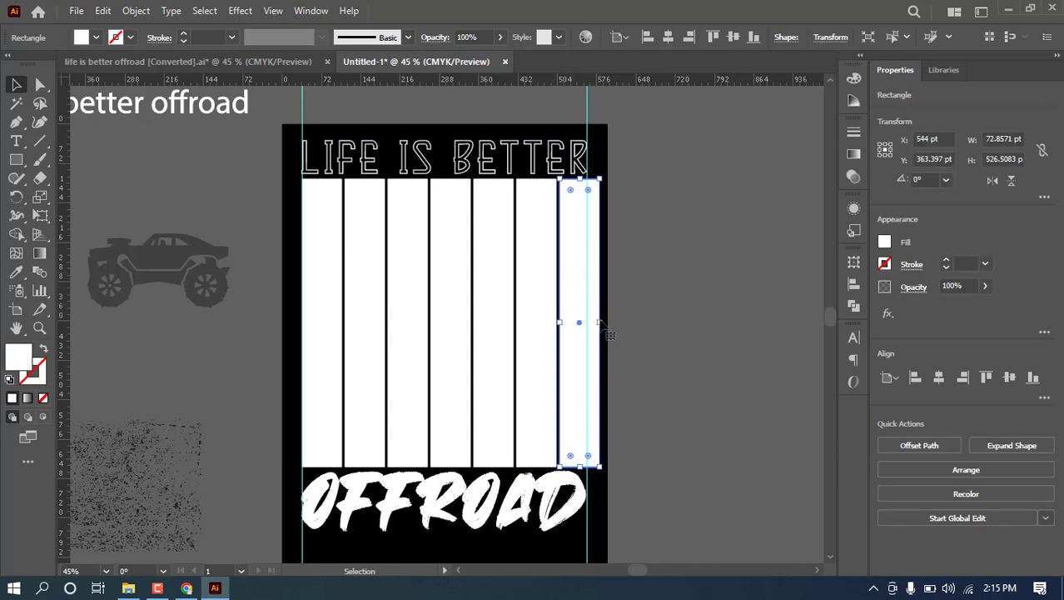
pyautogui.moveTo(601, 322); pyautogui.dragTo(586, 322)
pyautogui.click(639, 293)
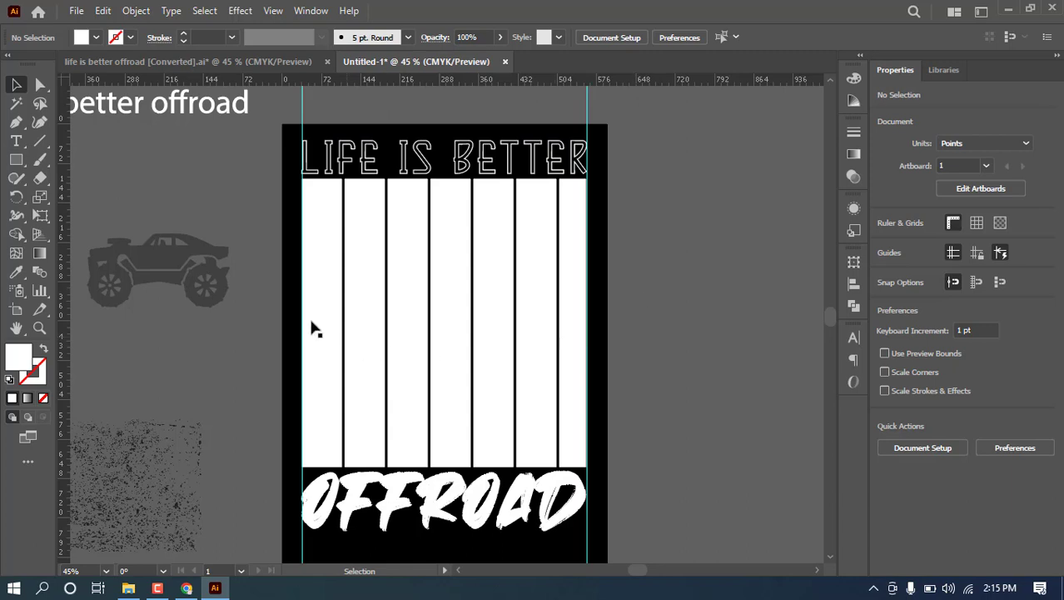
# Reflect the monster truck beside the artboard across the vertical axis.
pyautogui.click(165, 275)
pyautogui.scroll(1, 165, 275)
pyautogui.rightClick(165, 273)
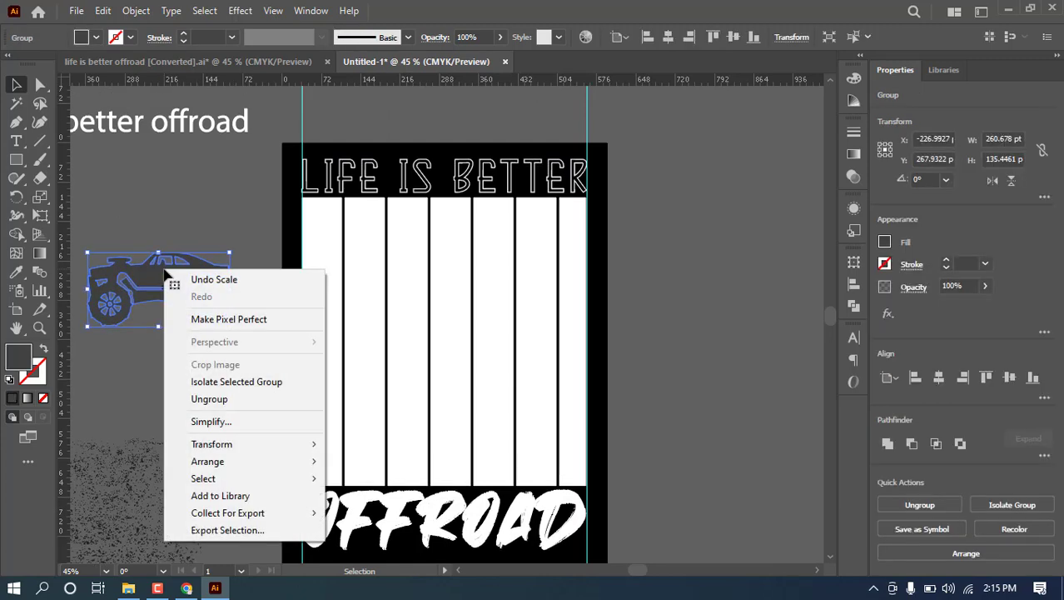
pyautogui.moveTo(233, 448)
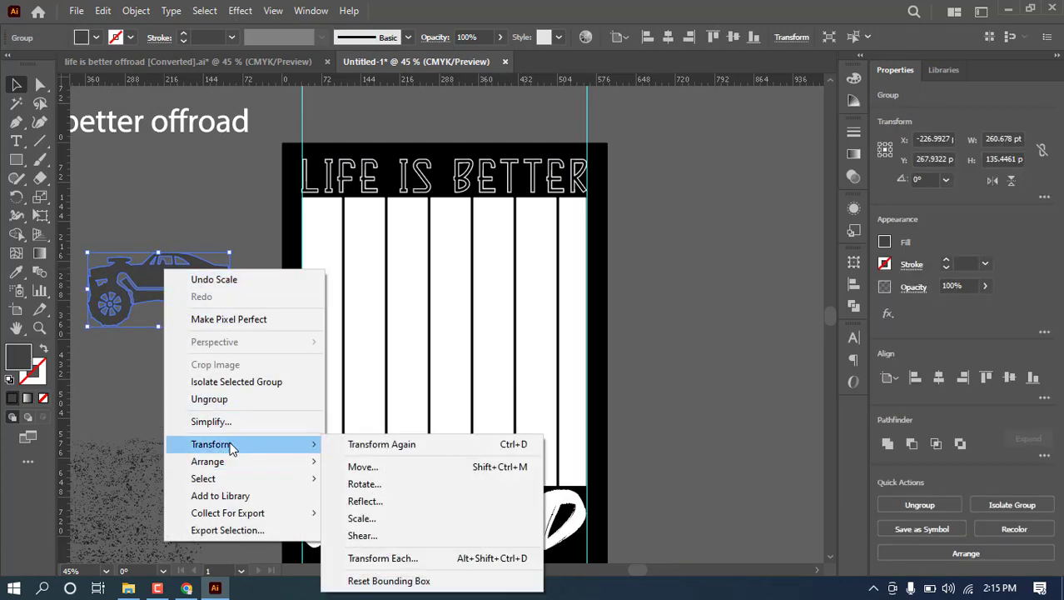
pyautogui.click(361, 499)
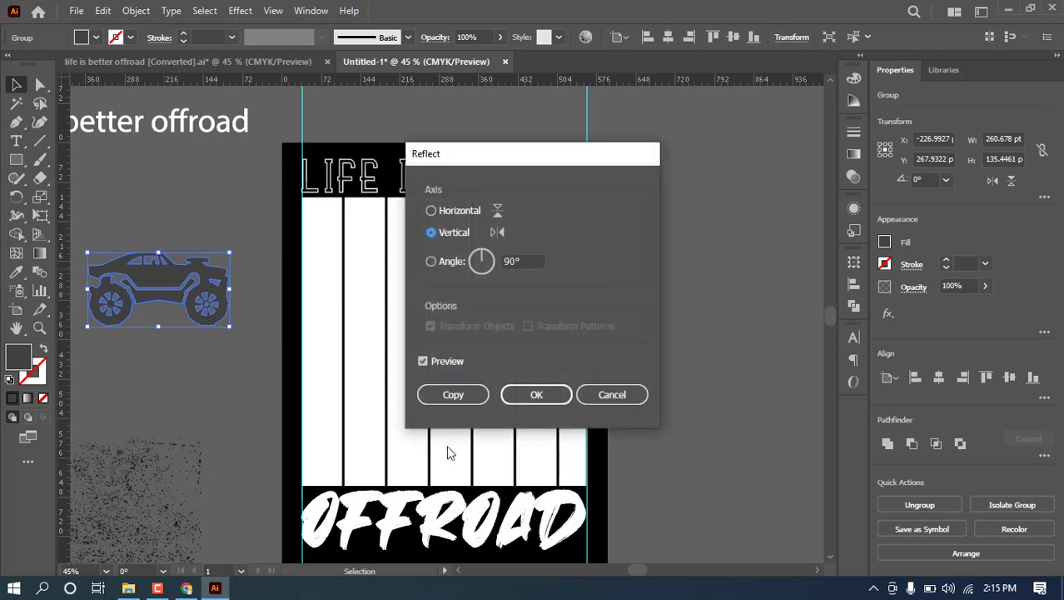
pyautogui.click(536, 394)
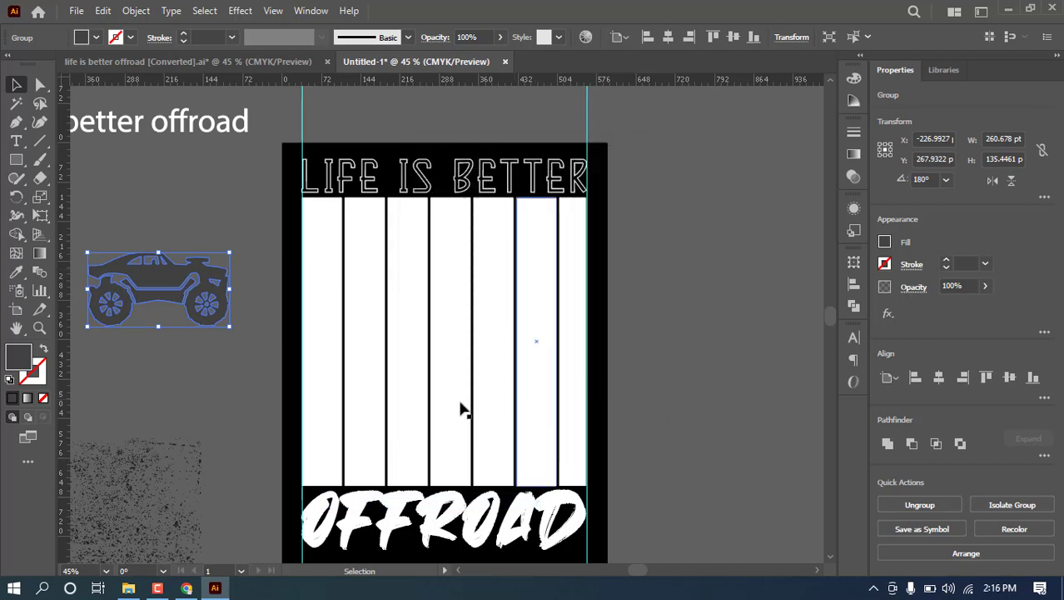
pyautogui.click(212, 219)
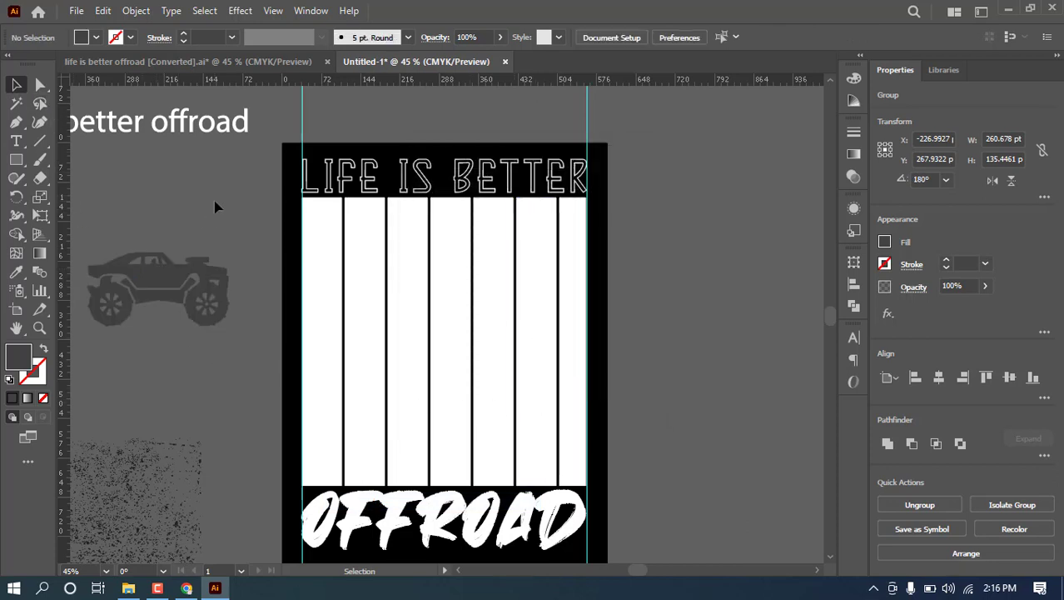
# Place a copy of the mirrored truck over the middle of the white bars.
pyautogui.keyDown('alt'); pyautogui.moveTo(166, 288); pyautogui.dragTo(442, 357); pyautogui.keyUp('alt')
pyautogui.press('a')
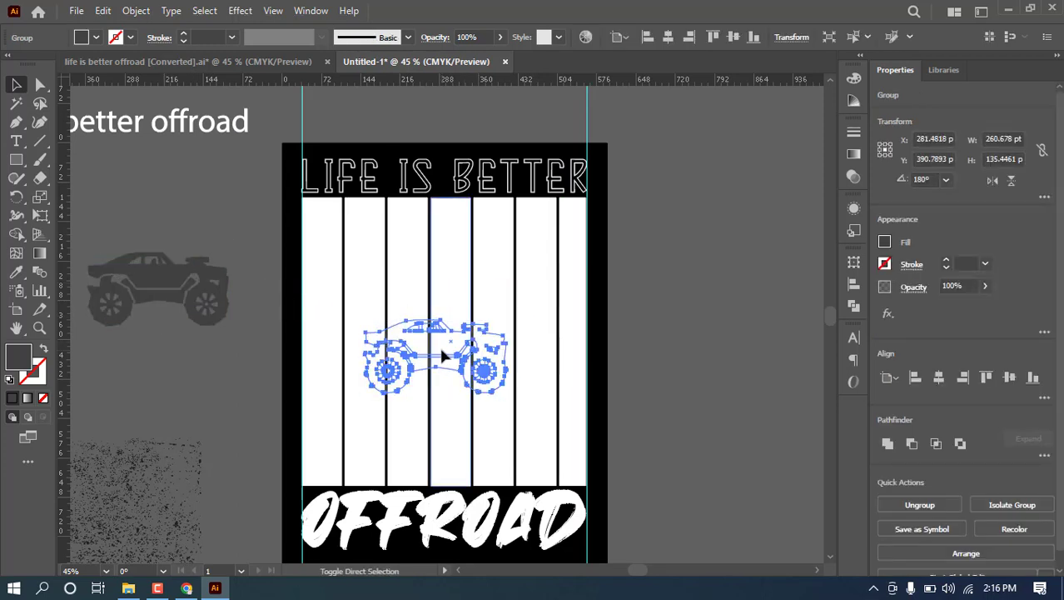
pyautogui.press('v')
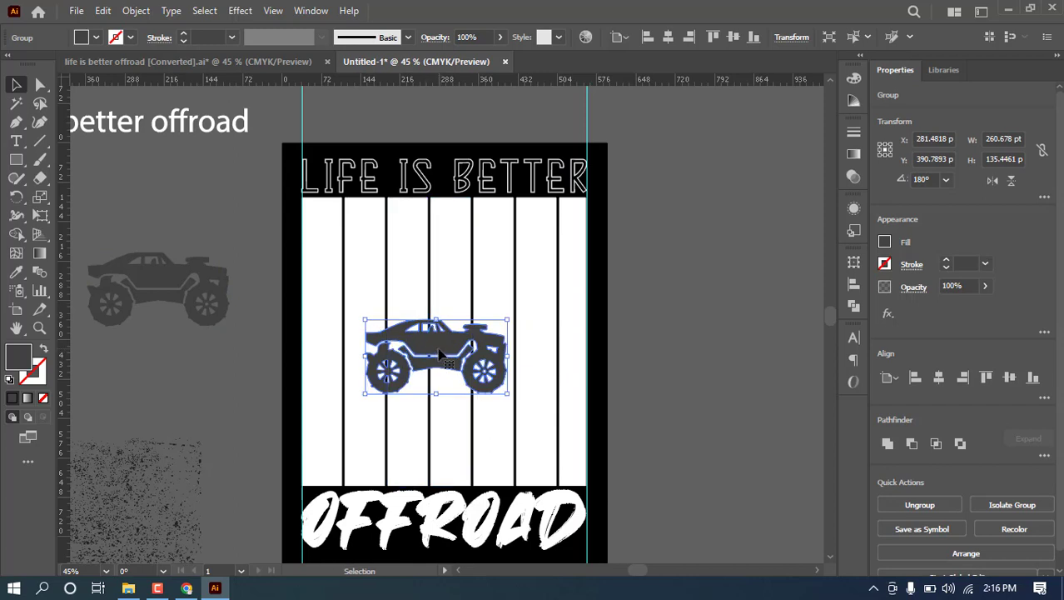
# Enlarge the truck copy to about 468 by 243 pt between the guides and move it down to just above "OFFROAD".
pyautogui.moveTo(426, 356); pyautogui.dragTo(391, 345)
pyautogui.moveTo(519, 354); pyautogui.dragTo(573, 363)
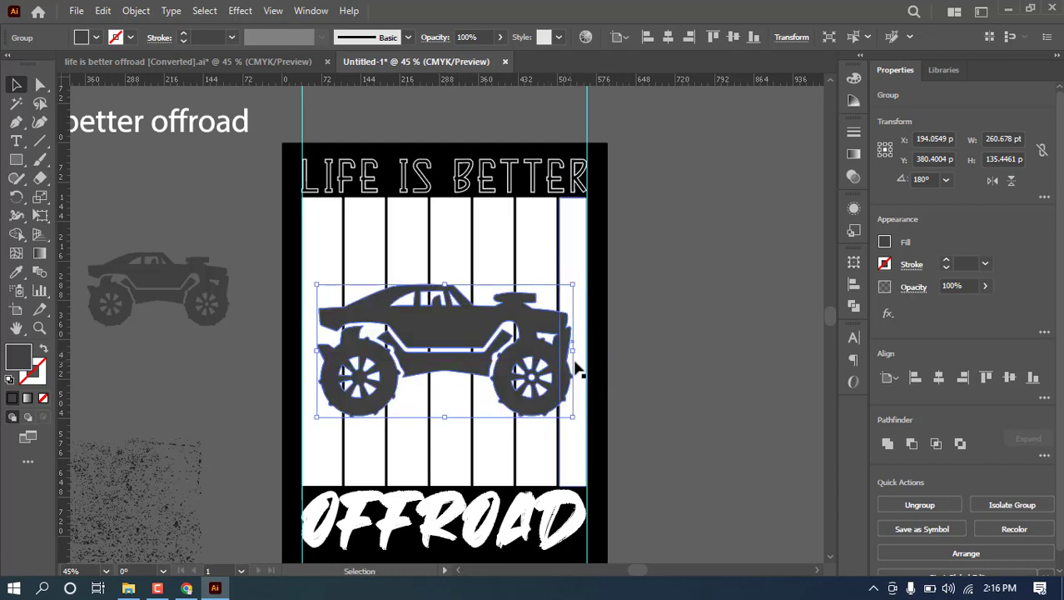
pyautogui.click(670, 364)
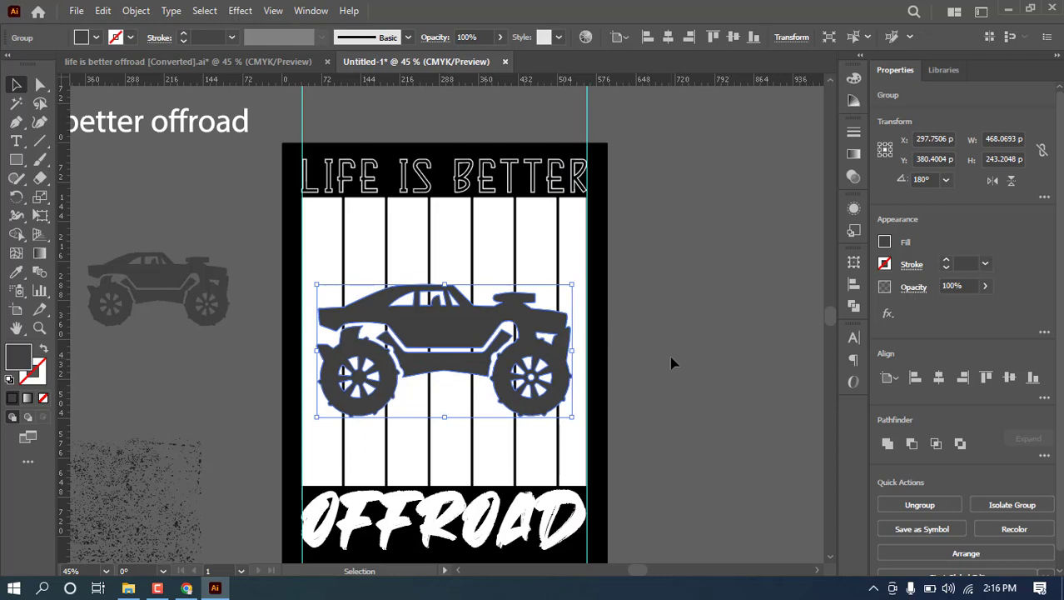
pyautogui.moveTo(454, 348); pyautogui.dragTo(446, 405)
pyautogui.click(656, 310)
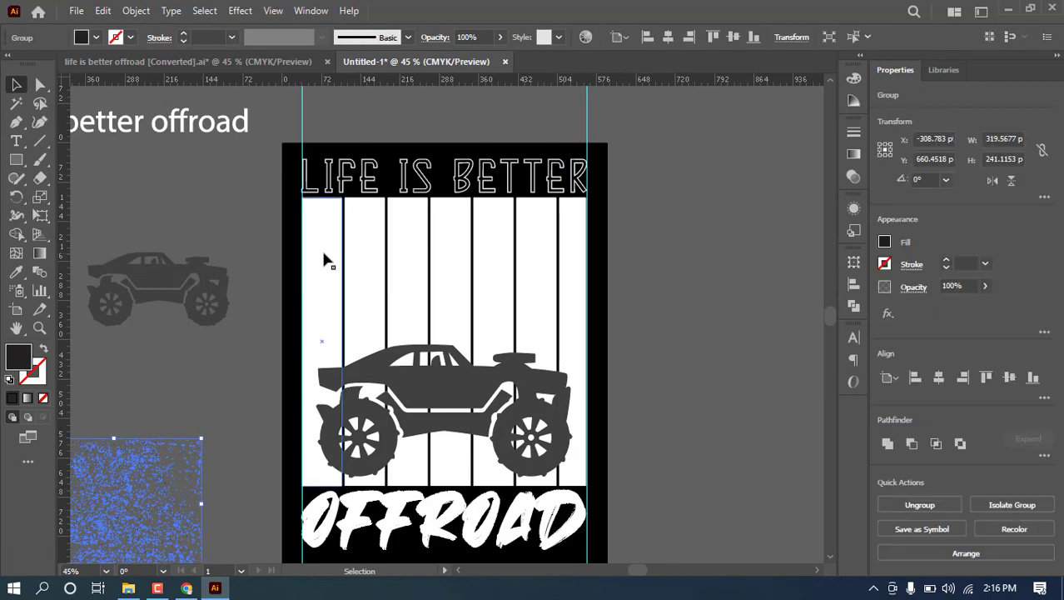
pyautogui.click(239, 412)
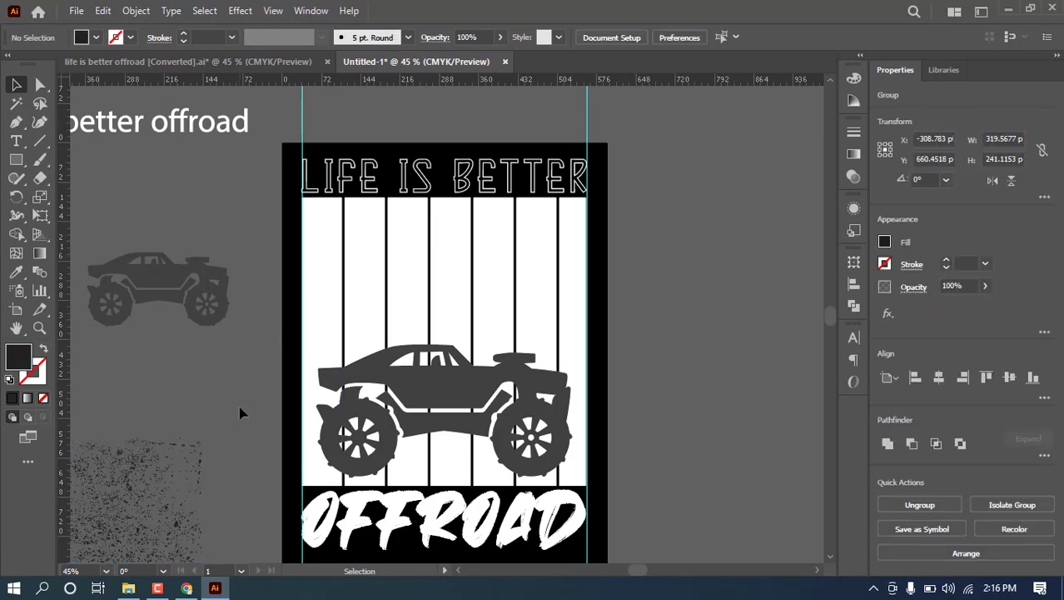
# Save the document as "life is better offroad.ai" in the Work folder, replacing the existing file, in Illustrator 10 format.
pyautogui.hotkey('ctrl', 's')
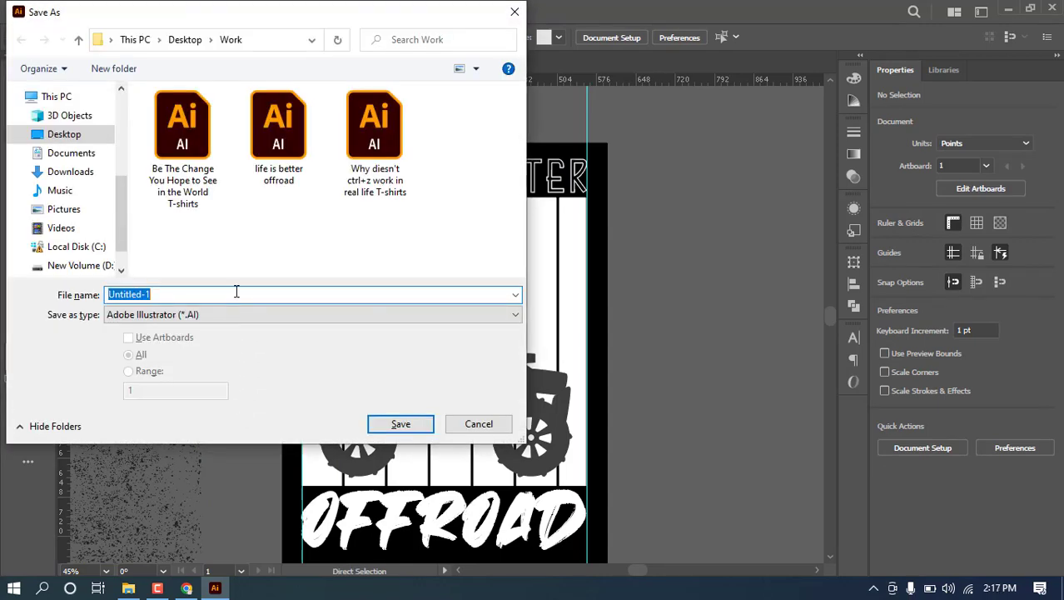
pyautogui.write('Lii')
pyautogui.press('BackSpace')
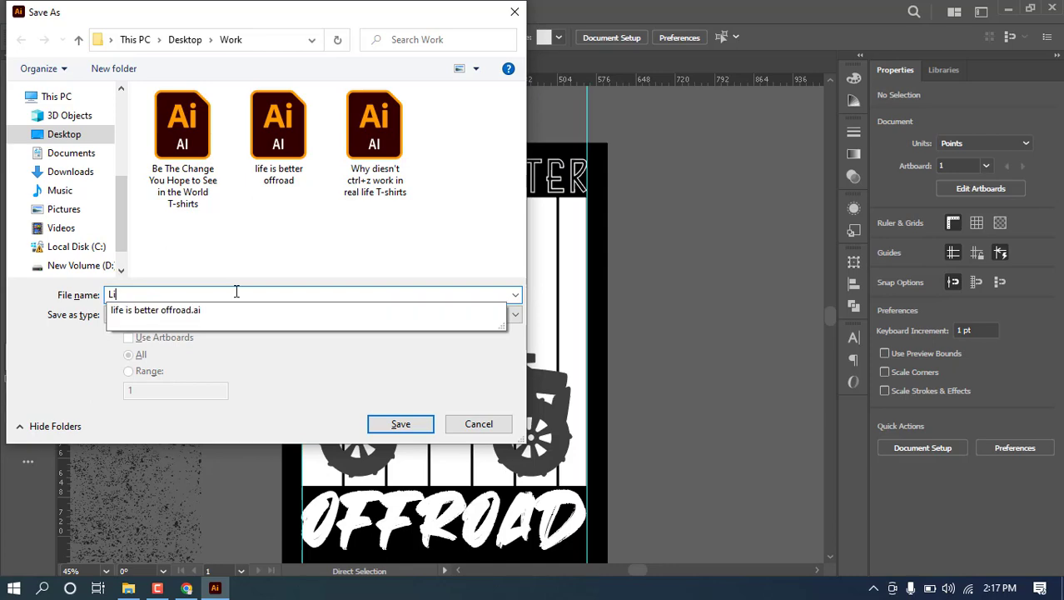
pyautogui.click(235, 308)
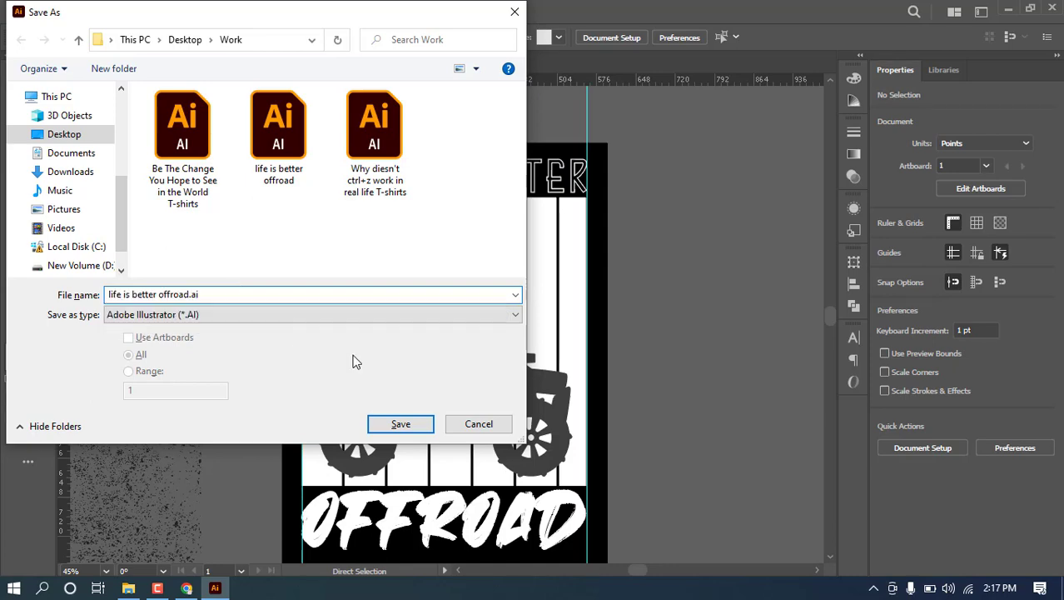
pyautogui.click(398, 423)
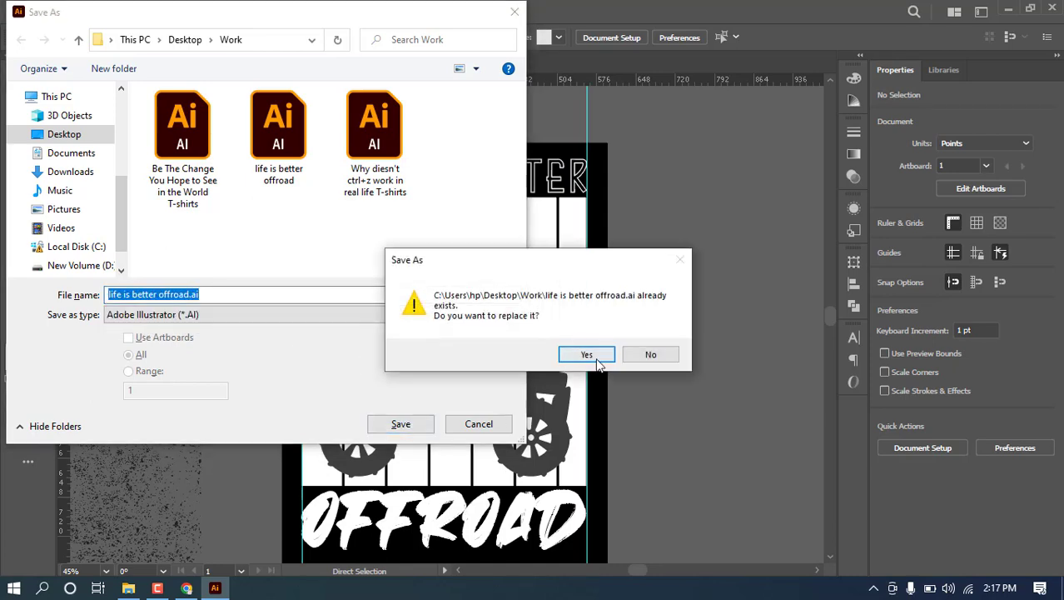
pyautogui.click(586, 356)
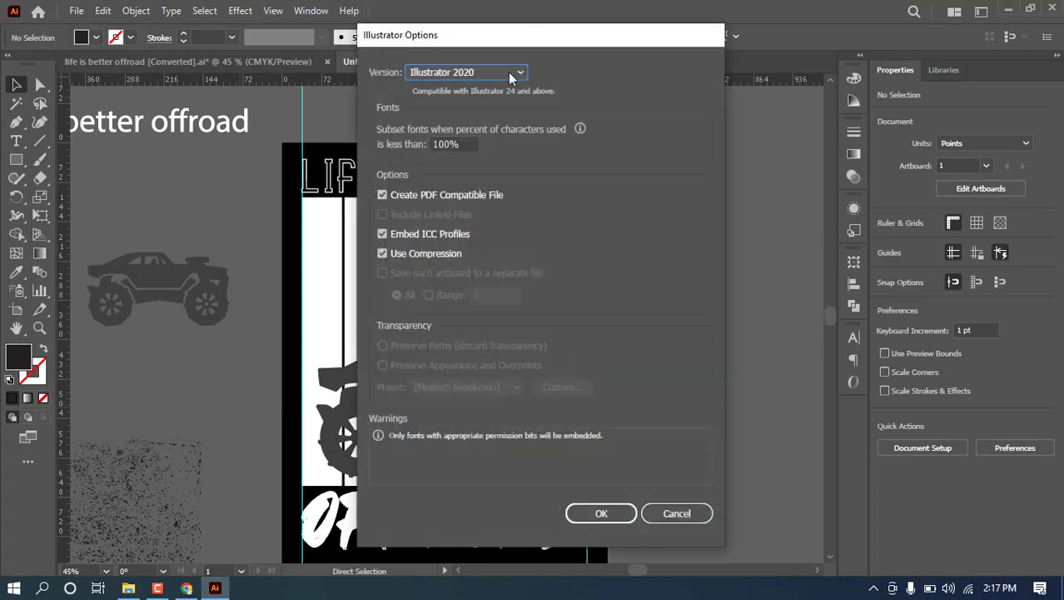
pyautogui.click(510, 74)
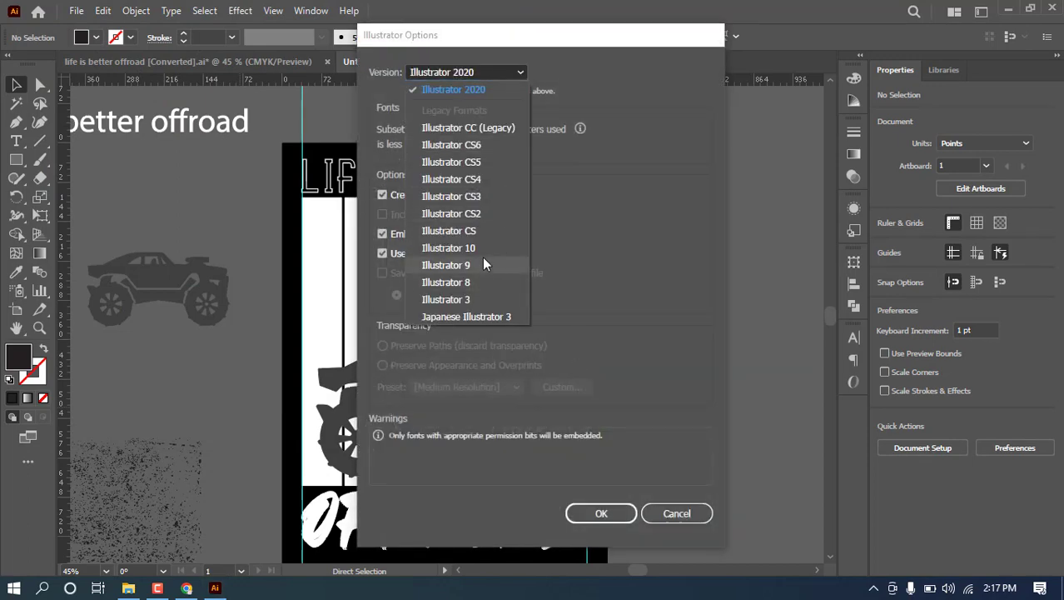
pyautogui.click(474, 249)
pyautogui.click(618, 498)
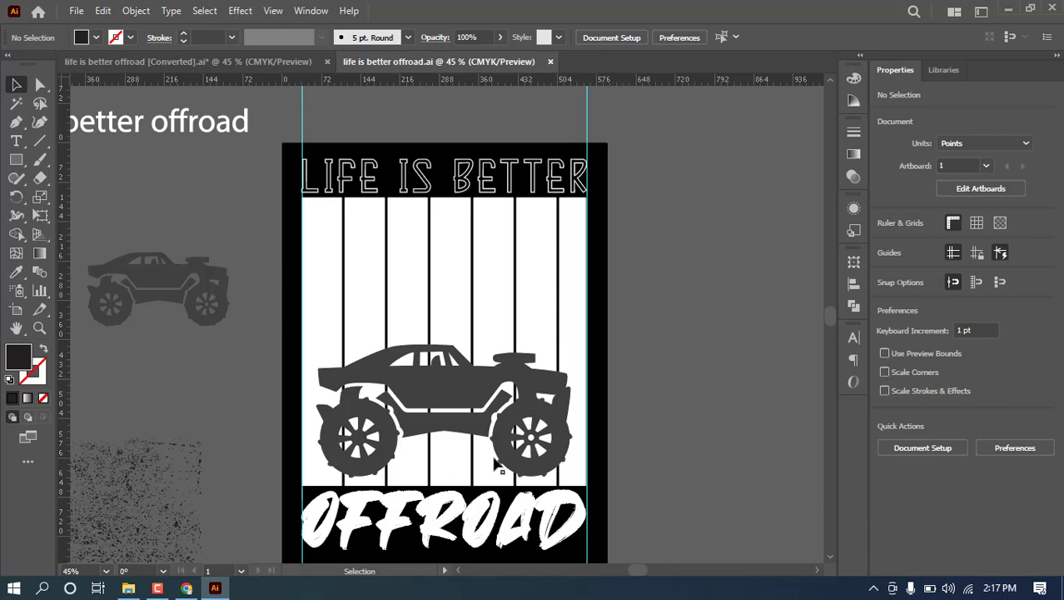
# Move the grunge texture from beside the artboard onto the upper left part of the white bars.
pyautogui.click(130, 476)
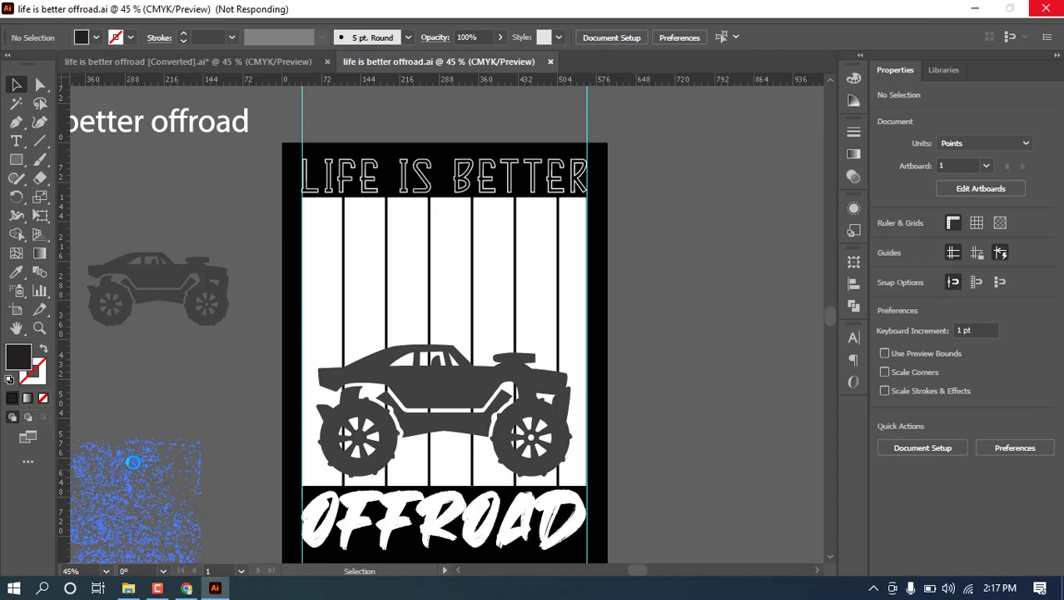
pyautogui.click(134, 462)
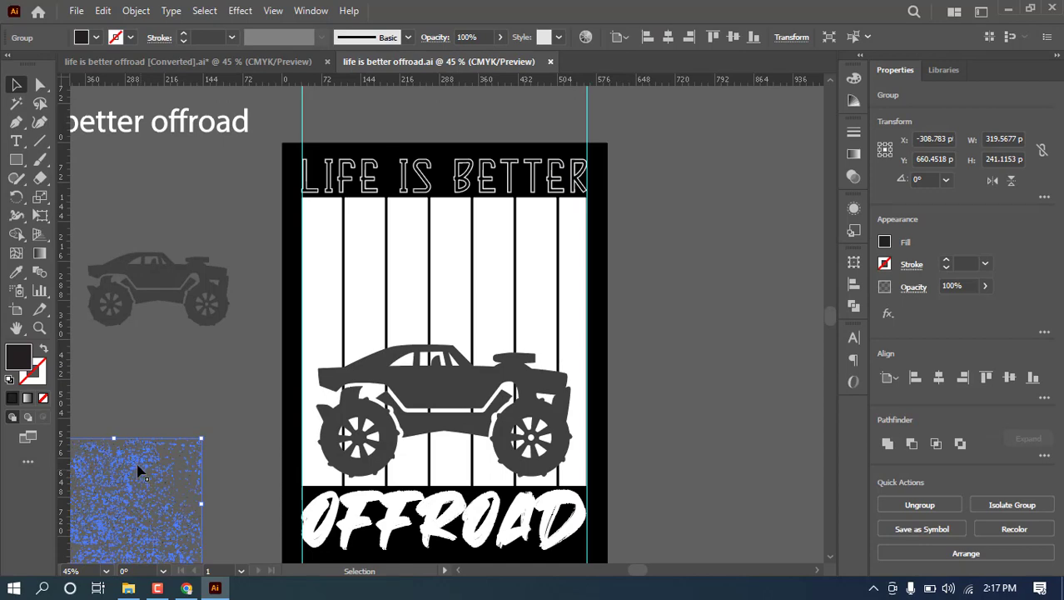
pyautogui.moveTo(135, 464); pyautogui.dragTo(402, 236)
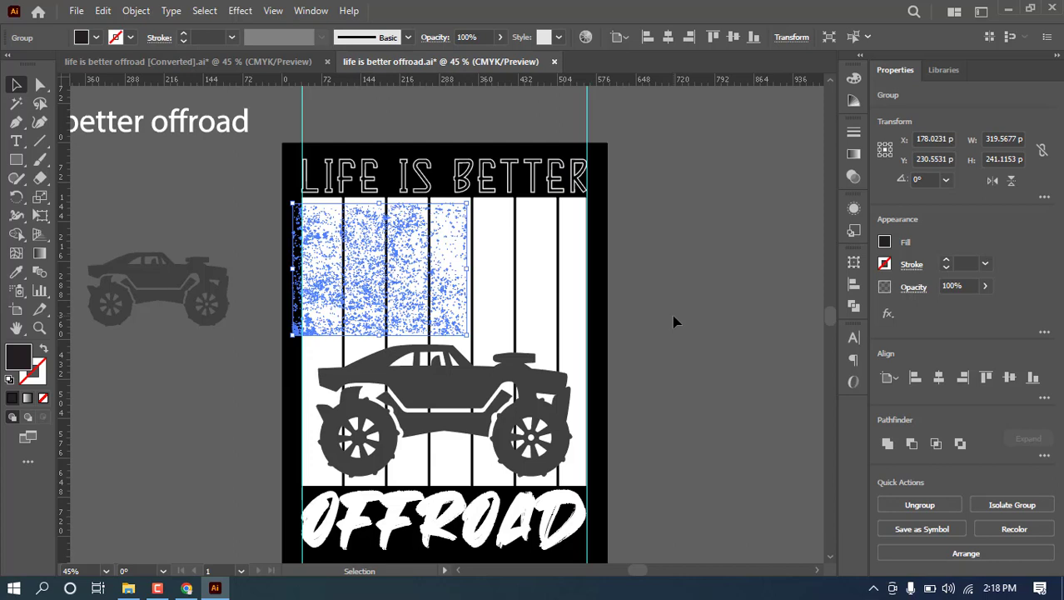
pyautogui.press('Delete')
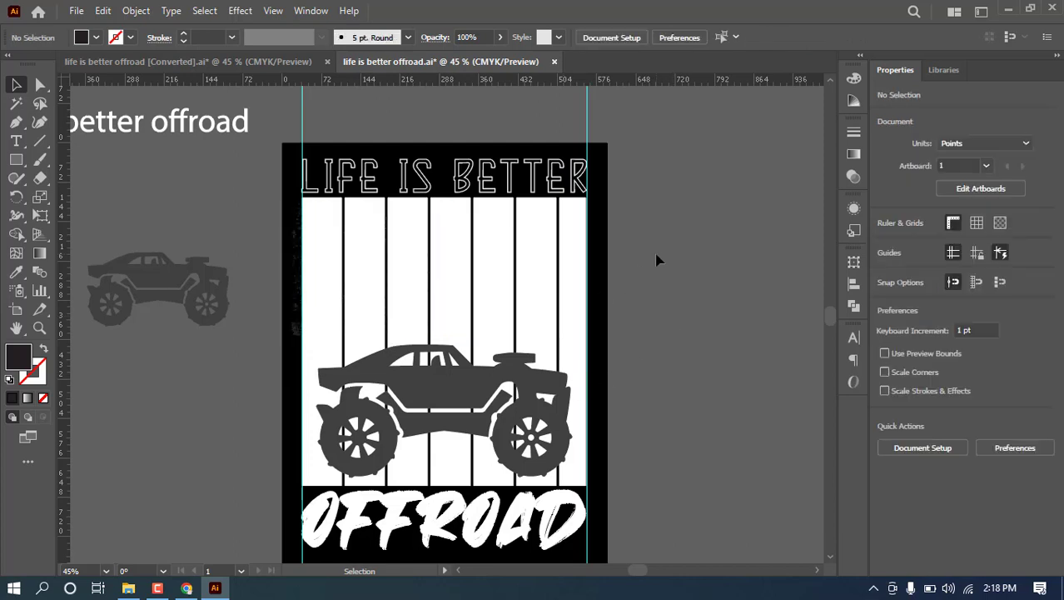
pyautogui.hotkey('ctrl', 'z')
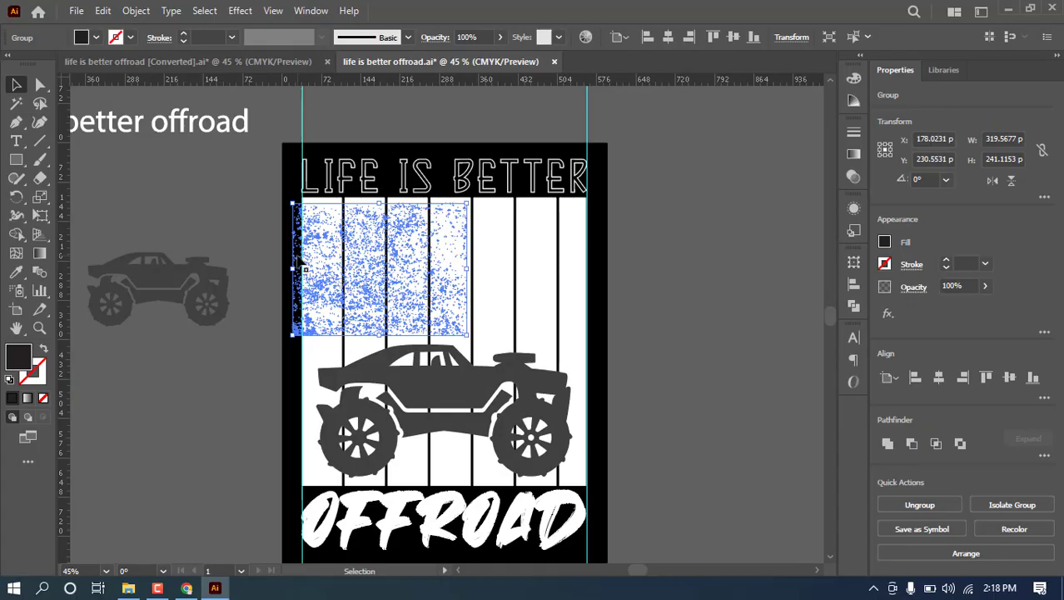
# Nudge the grunge texture 9 pt up to the upper edge of the white bars.
pyautogui.press('Up')
pyautogui.press('Up')
pyautogui.press('Up')
pyautogui.press('Up')
pyautogui.press('Up')
pyautogui.press('Up')
pyautogui.press('Up')
pyautogui.press('Up')
pyautogui.press('Up')
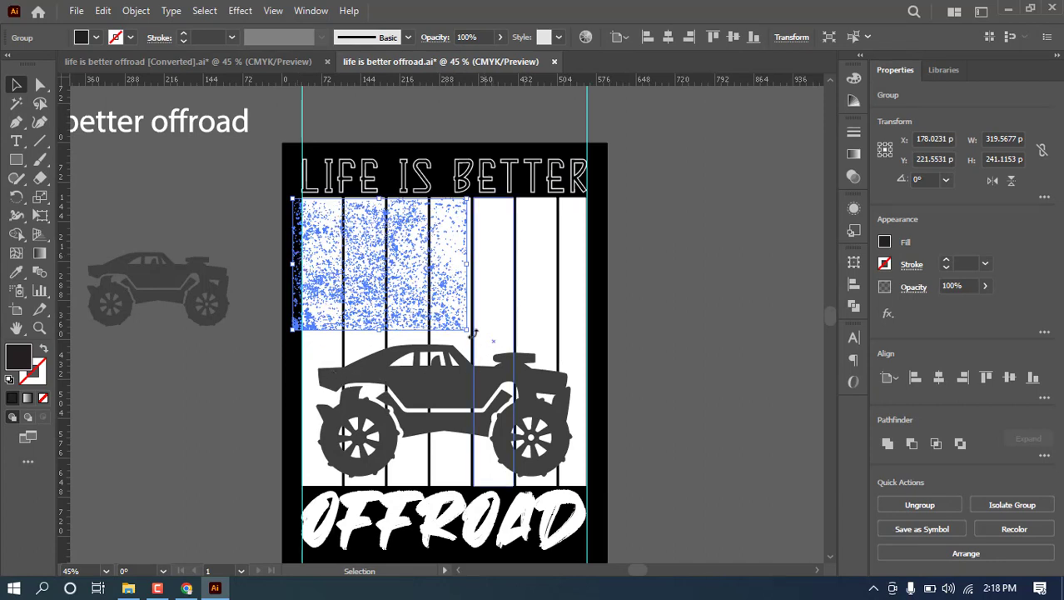
# Enlarge the grunge texture to about 853 by 643 pt and shift it about 18 pt left and 5 pt up.
pyautogui.moveTo(472, 333); pyautogui.dragTo(768, 551)
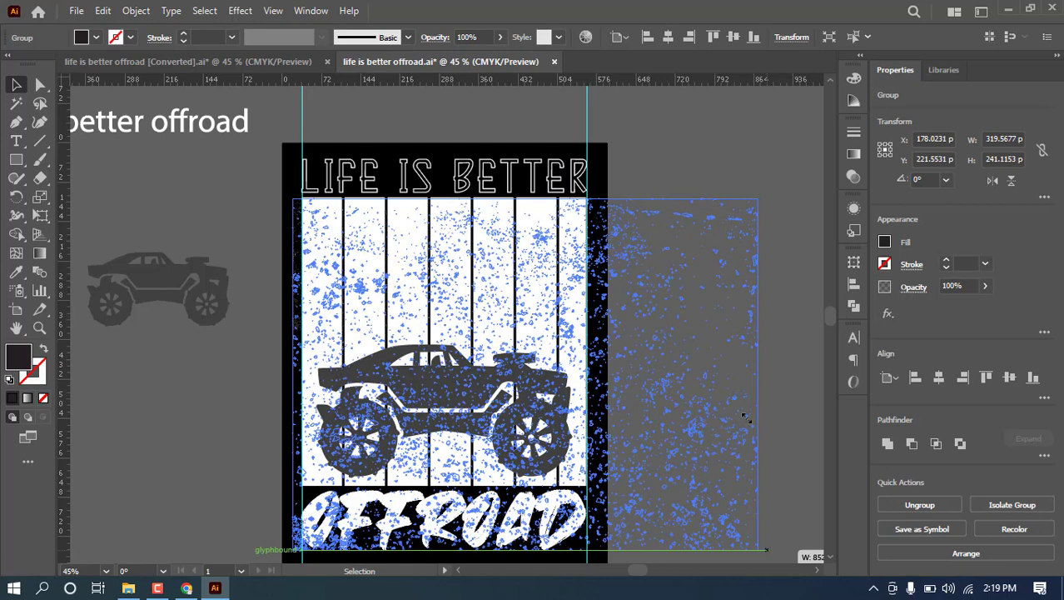
pyautogui.click(694, 173)
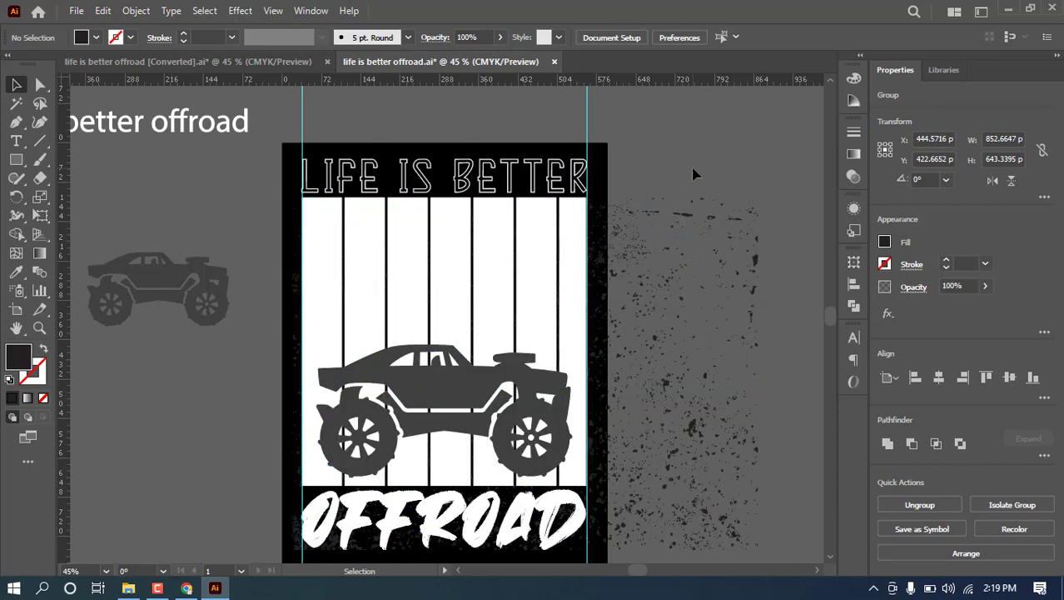
pyautogui.click(685, 220)
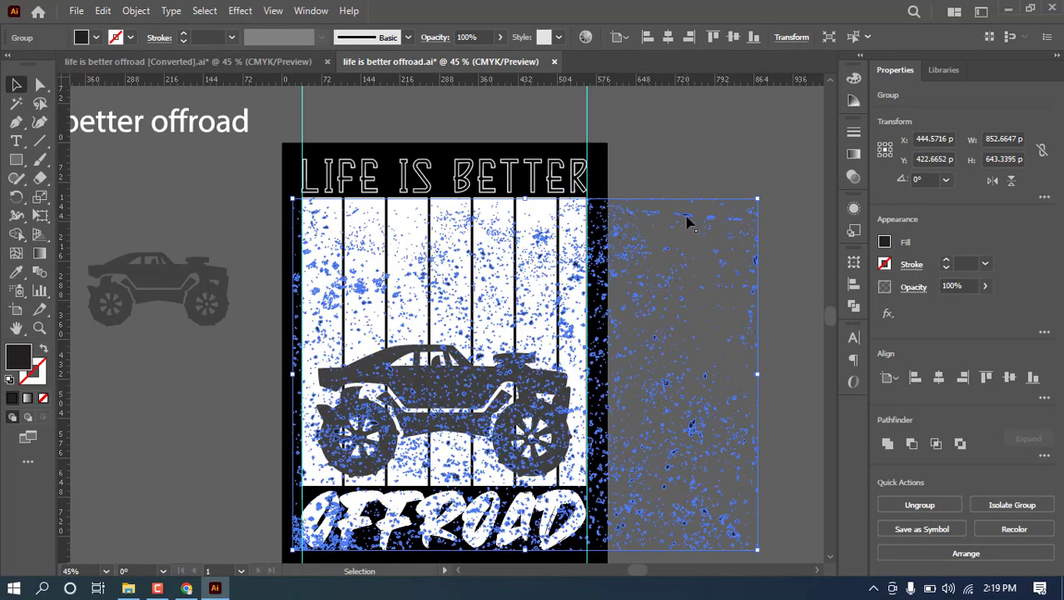
pyautogui.moveTo(679, 219); pyautogui.dragTo(694, 235)
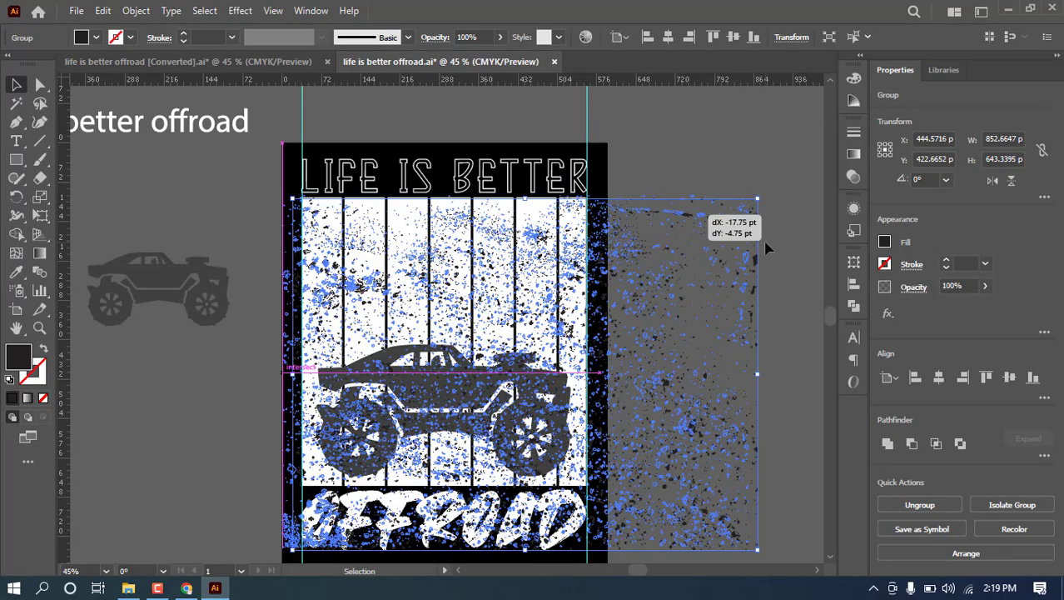
pyautogui.moveTo(767, 248); pyautogui.dragTo(767, 248)
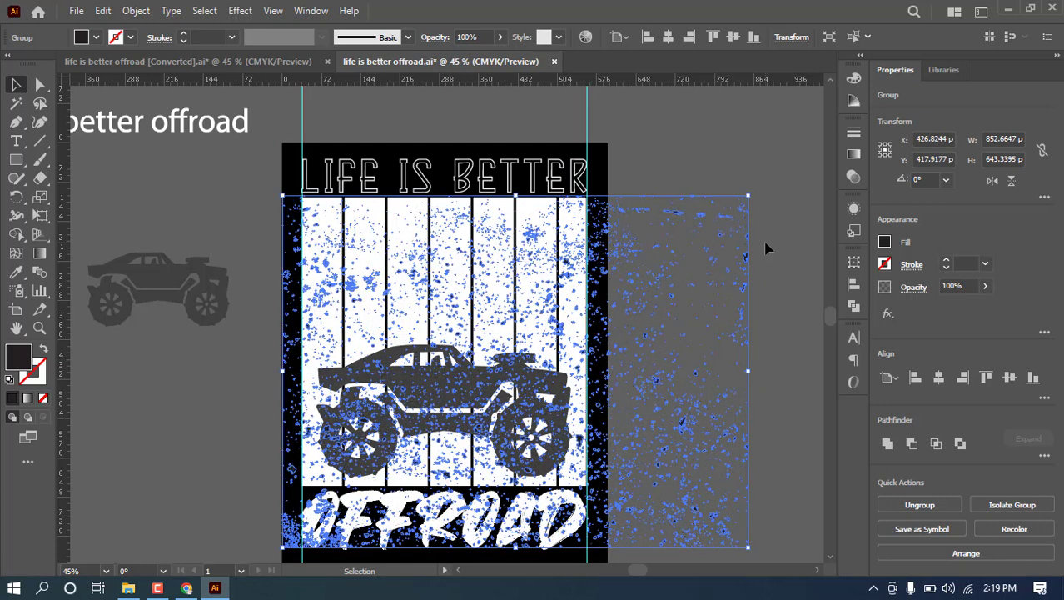